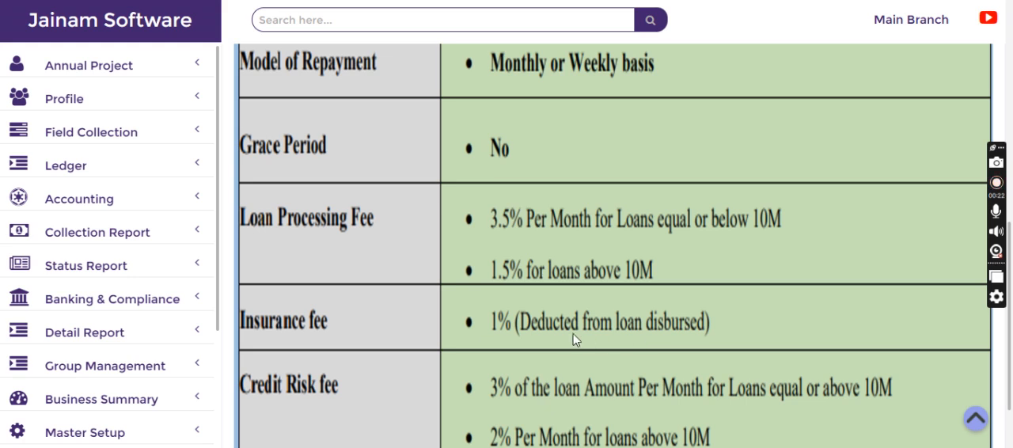
# - Review the loan terms table covering repayment model, grace period, processing fee, insurance fee and credit risk fee
pyautogui.scroll(-1, 470, 321)
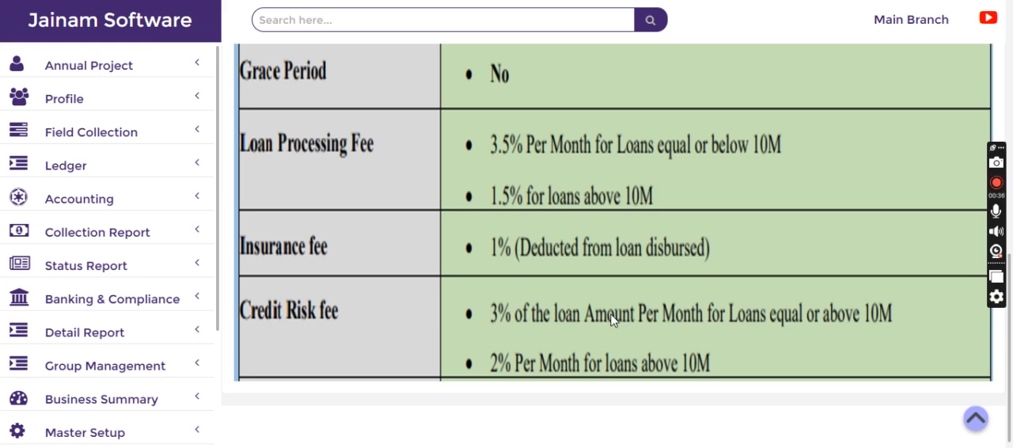
pyautogui.scroll(2, 610, 320)
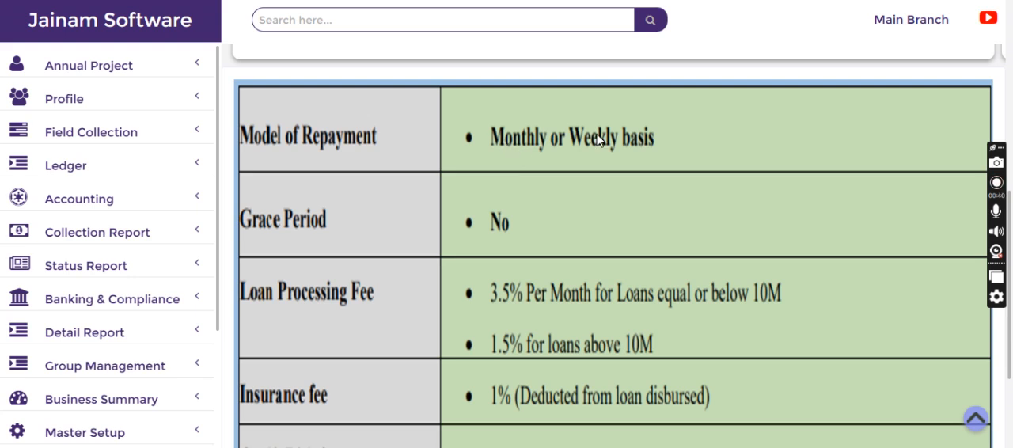
pyautogui.scroll(-2, 586, 242)
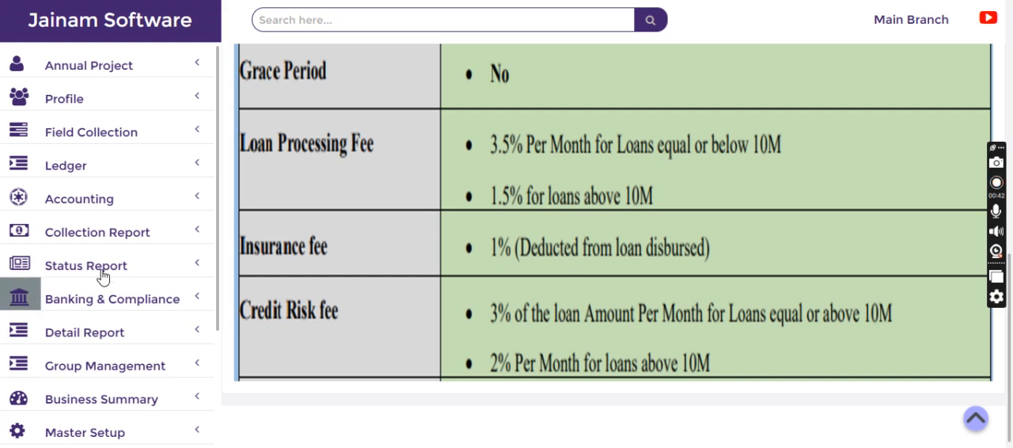
# - Open the Product Scheme configuration page of the master setup
pyautogui.scroll(-2, 117, 295)
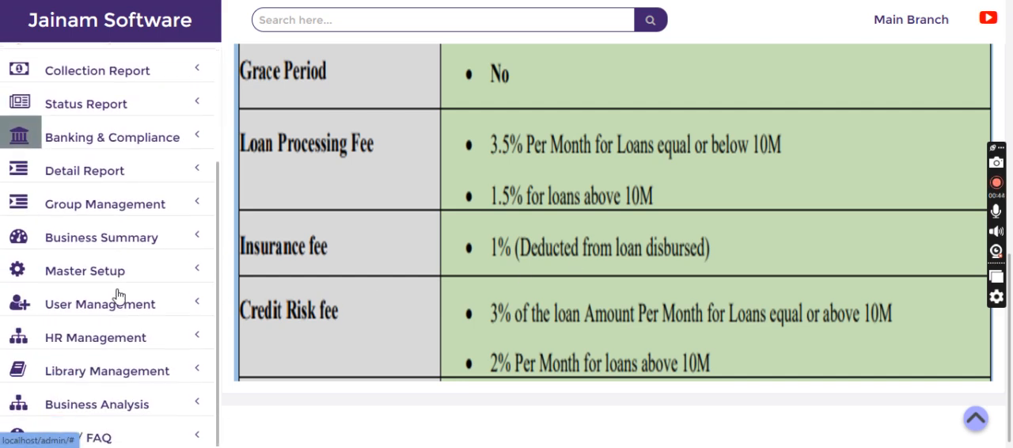
pyautogui.click(85, 273)
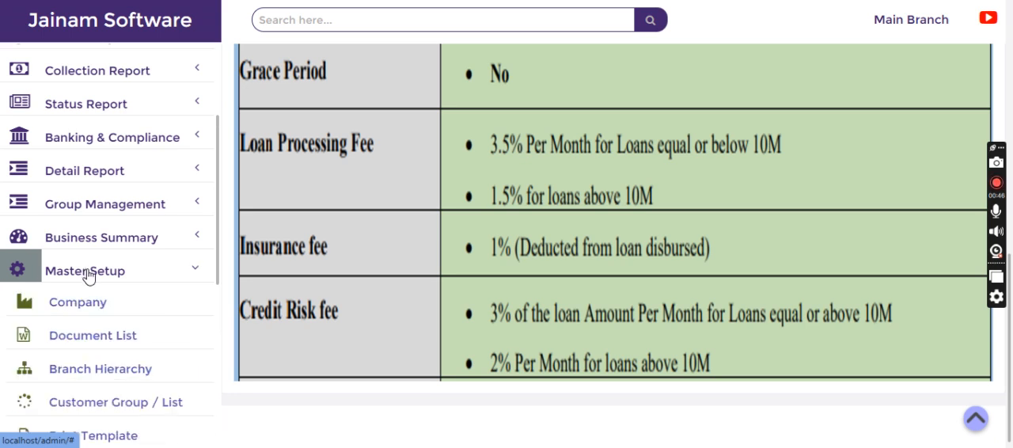
pyautogui.scroll(-3, 115, 309)
pyautogui.scroll(-1, 110, 315)
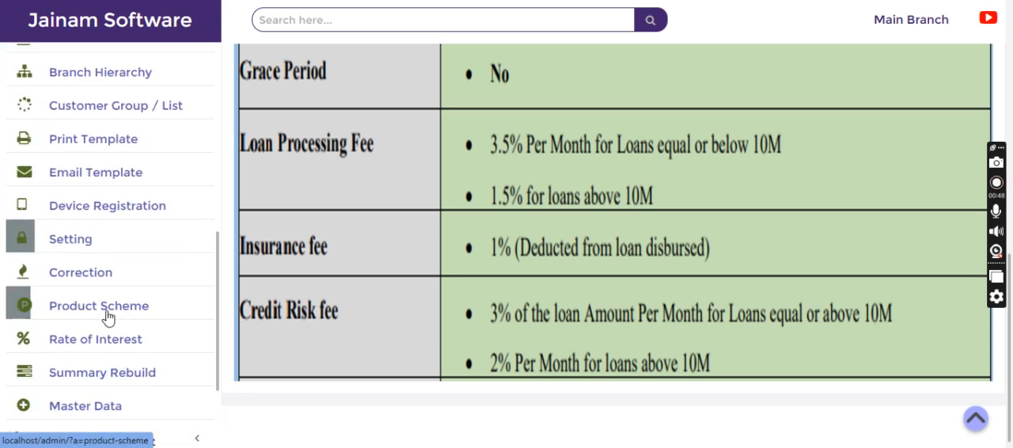
pyautogui.click(99, 312)
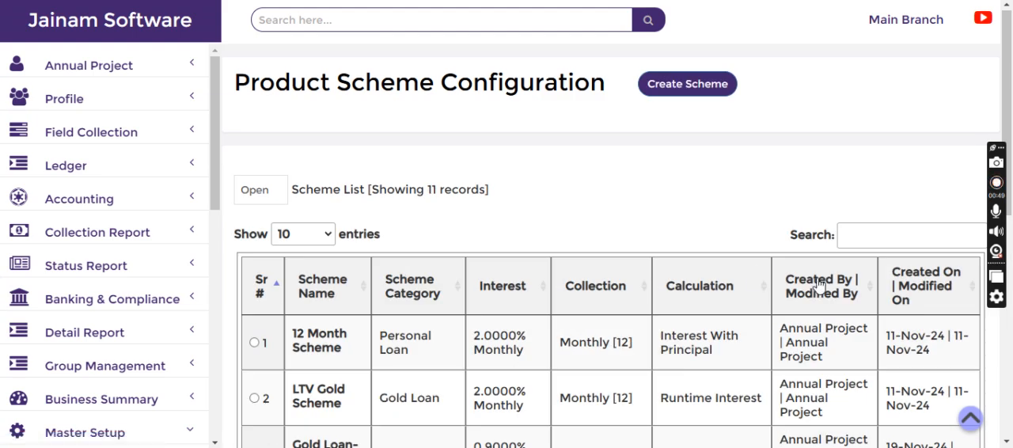
# - Filter the scheme list by "sme" and open the SME Loan scheme to check its scheme type
pyautogui.click(860, 235)
pyautogui.write('sme')
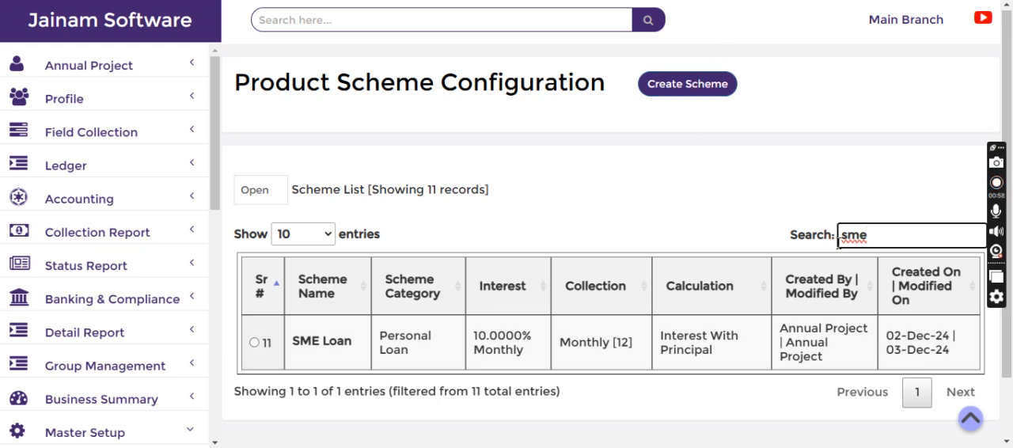
pyautogui.click(254, 343)
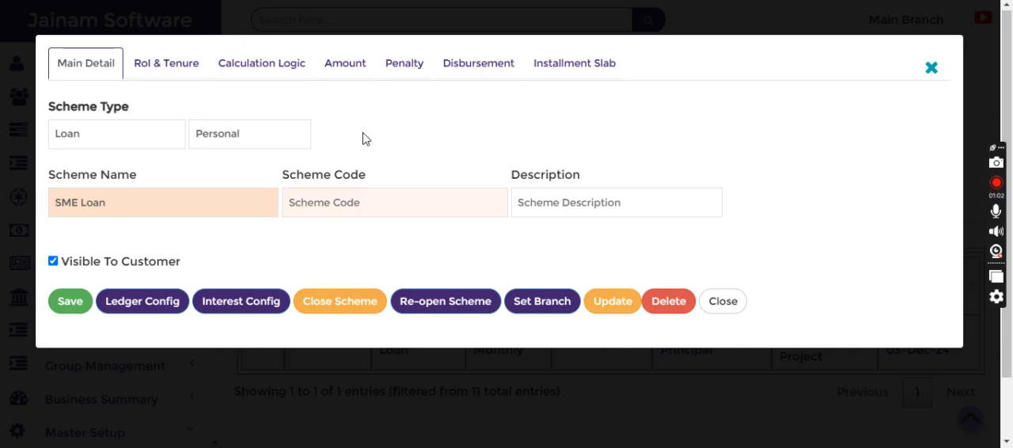
pyautogui.click(227, 136)
pyautogui.click(228, 137)
# - Examine the SME Loan's rate of interest, tenure and available period options
pyautogui.click(175, 70)
pyautogui.moveTo(120, 136); pyautogui.dragTo(23, 140)
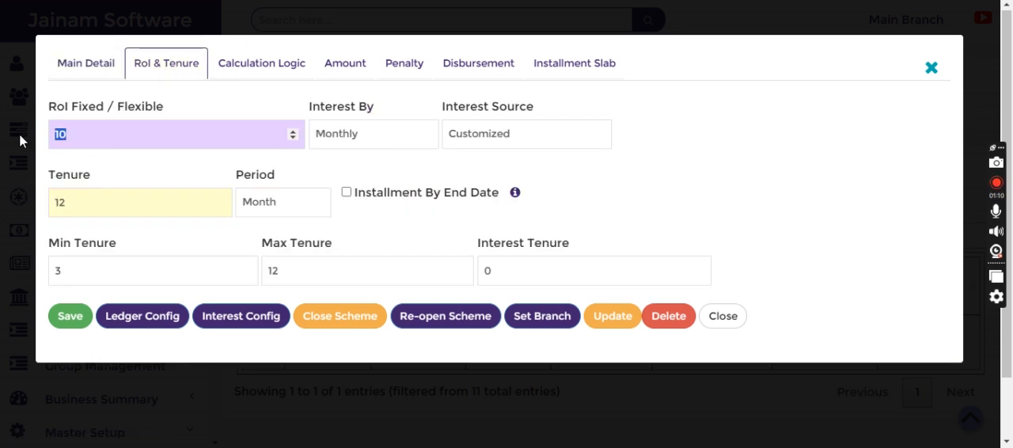
pyautogui.click(644, 147)
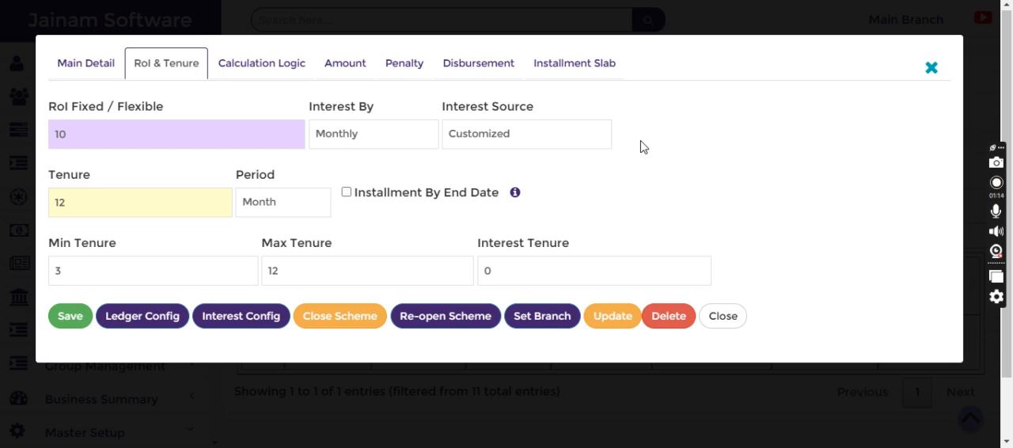
pyautogui.moveTo(73, 204); pyautogui.dragTo(46, 217)
pyautogui.click(266, 204)
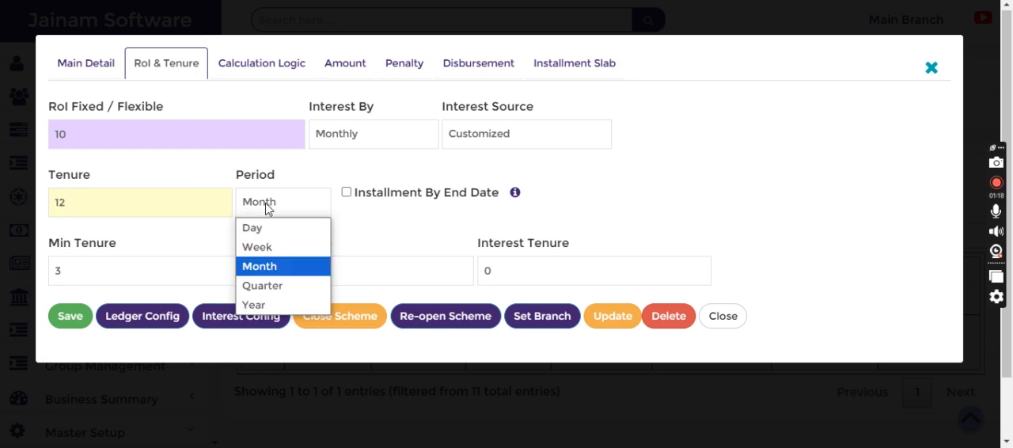
pyautogui.click(266, 207)
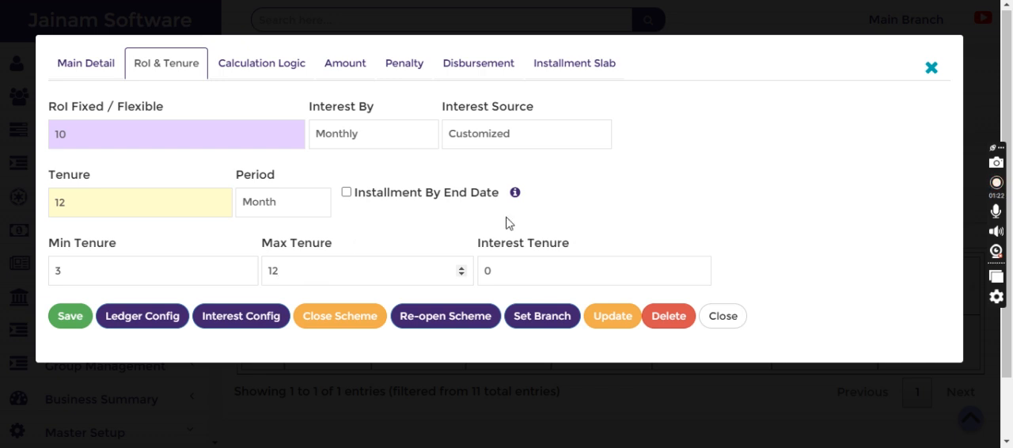
# - Examine the SME Loan's calculation logic and its principal, minimum and maximum amounts
pyautogui.click(240, 67)
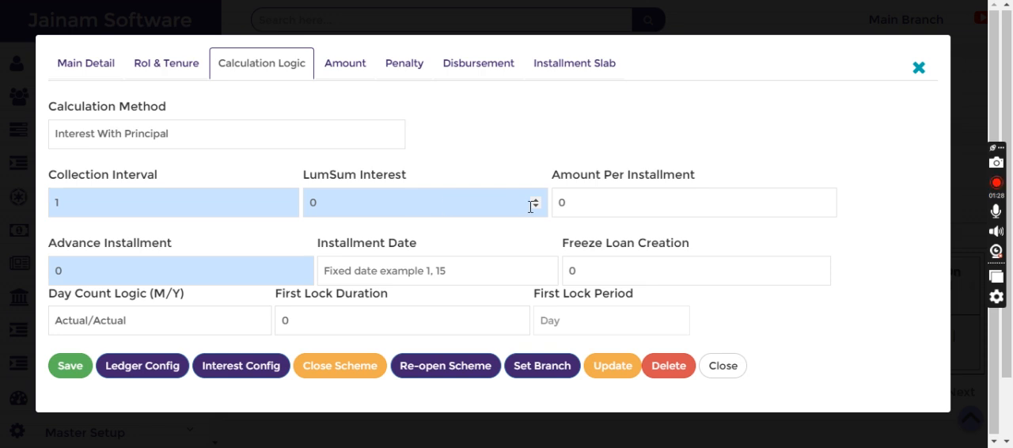
pyautogui.click(339, 68)
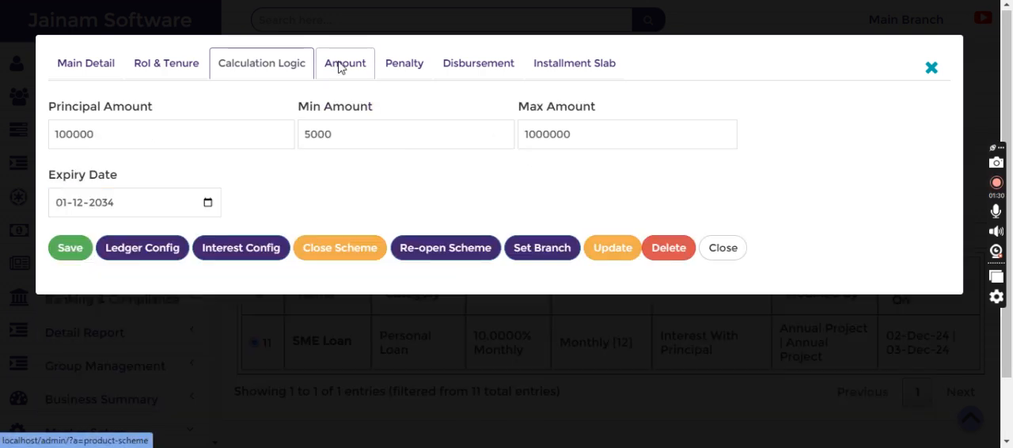
pyautogui.moveTo(348, 128); pyautogui.dragTo(292, 131)
pyautogui.moveTo(576, 134); pyautogui.dragTo(528, 129)
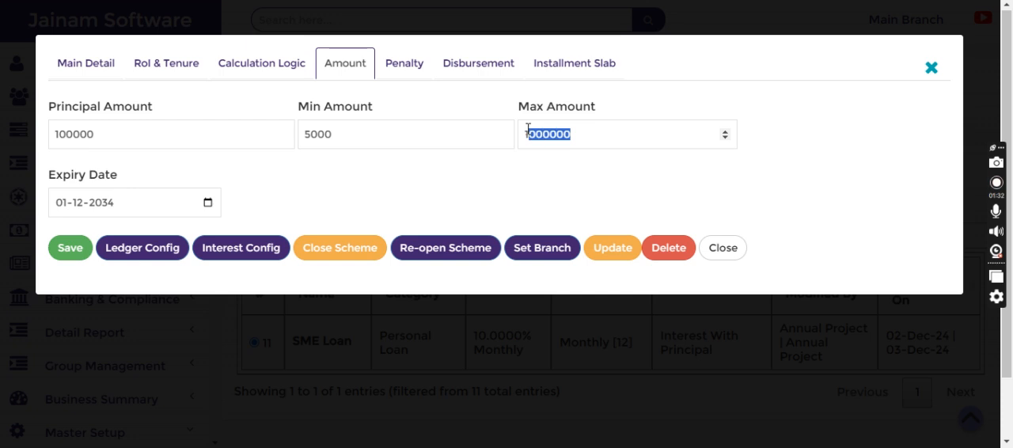
pyautogui.click(186, 134)
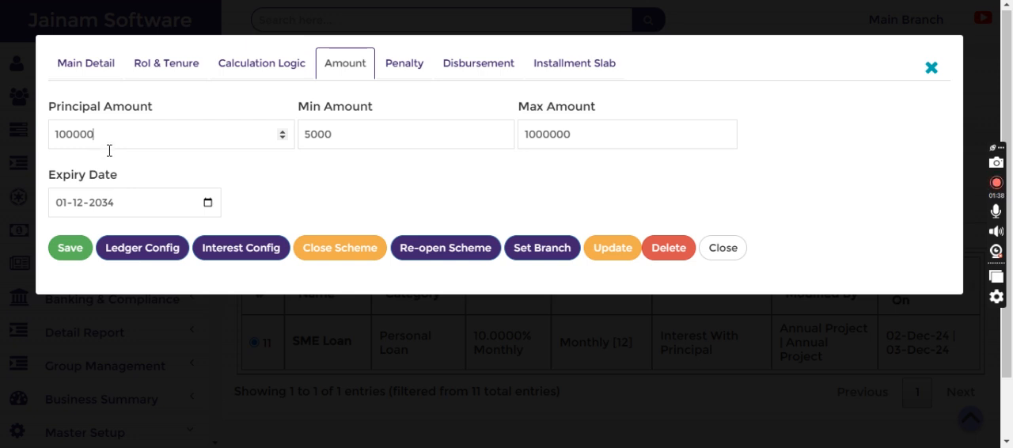
# - Open the ledger configuration of the SME Loan and check the loan rate set for Insurance Charges (Cr.)
pyautogui.click(84, 67)
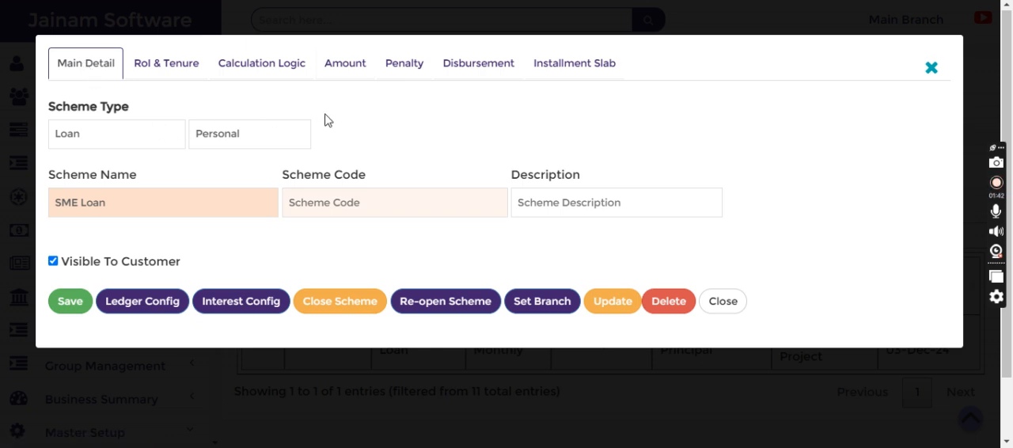
pyautogui.click(129, 305)
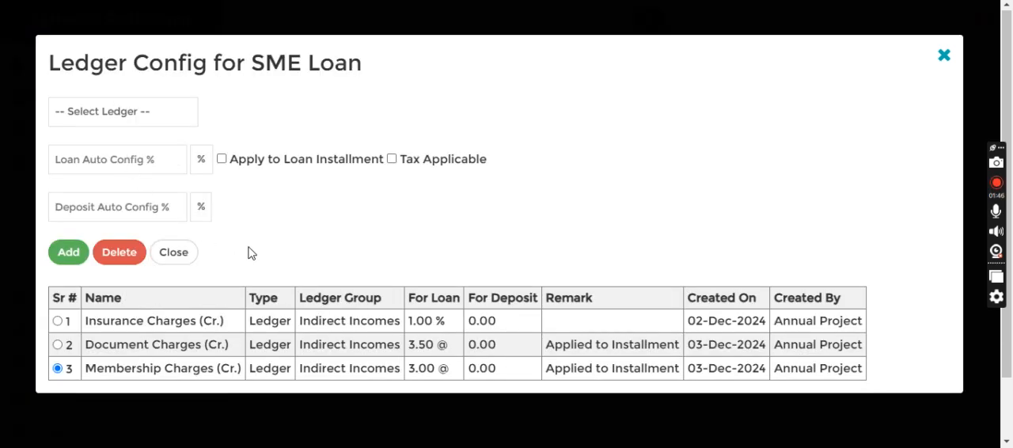
pyautogui.scroll(-3, 252, 254)
pyautogui.moveTo(104, 322); pyautogui.dragTo(191, 320)
pyautogui.moveTo(413, 321); pyautogui.dragTo(449, 322)
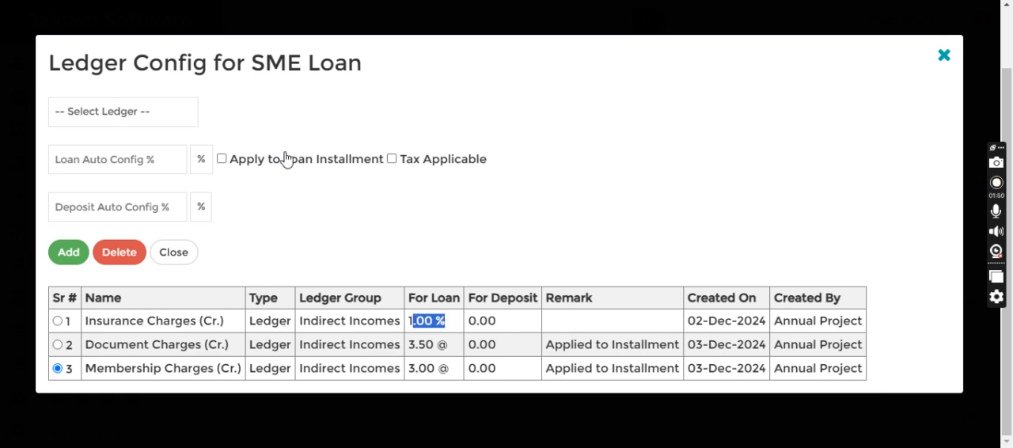
# - Try a ledger entry for Insurance Charges (Cr.) at 1 % of the loan, and close the SME Loan scheme without adding it
pyautogui.click(175, 118)
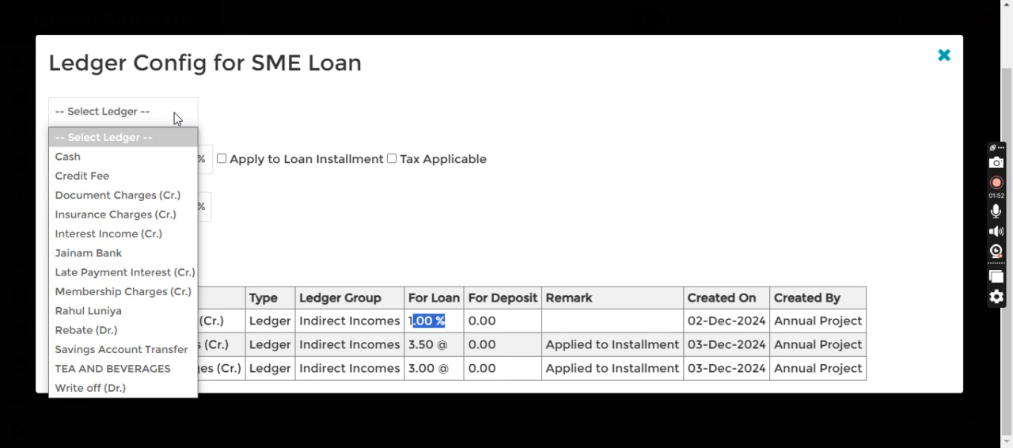
pyautogui.click(137, 214)
pyautogui.click(121, 156)
pyautogui.write('1')
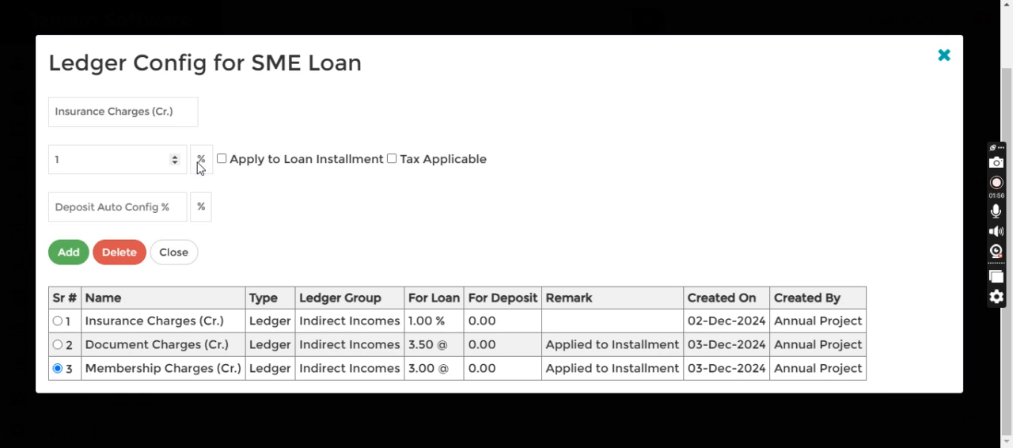
pyautogui.click(156, 115)
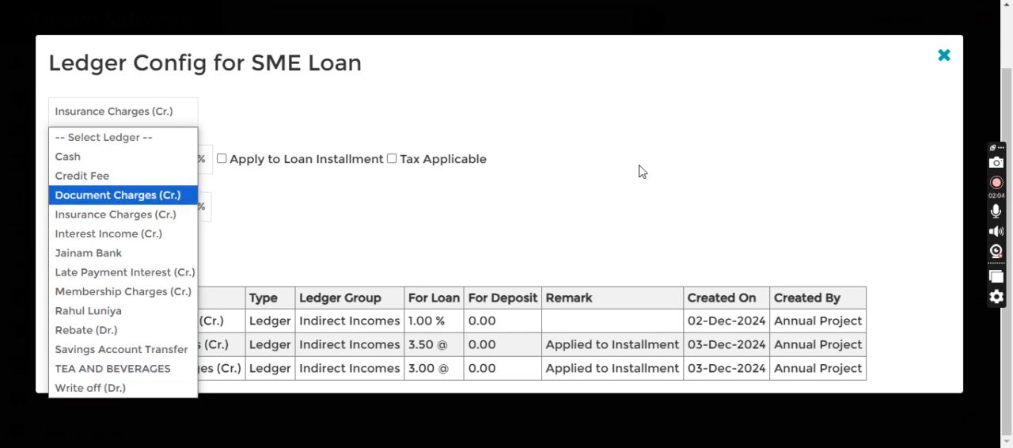
pyautogui.click(945, 57)
pyautogui.click(945, 57)
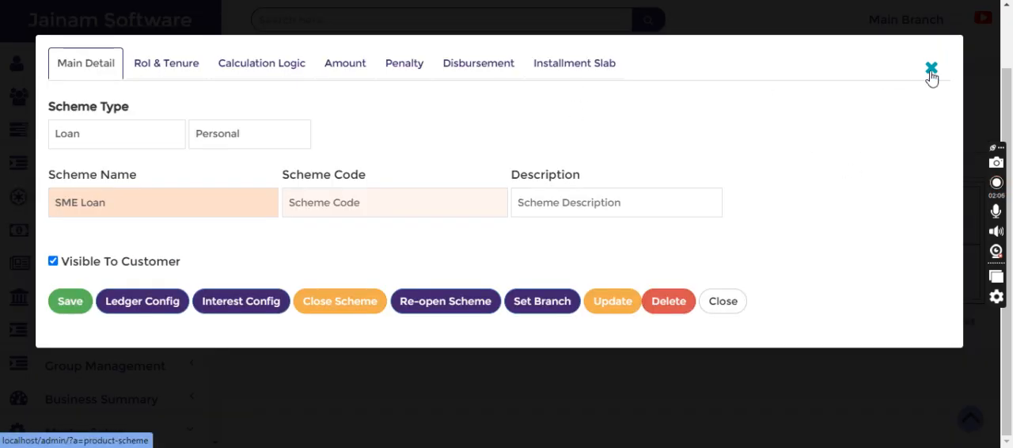
pyautogui.click(931, 70)
# - Select Insurance Charges (Cr.) on the Add Ledger To Favourite page and check which ledger group it belongs to
pyautogui.click(64, 163)
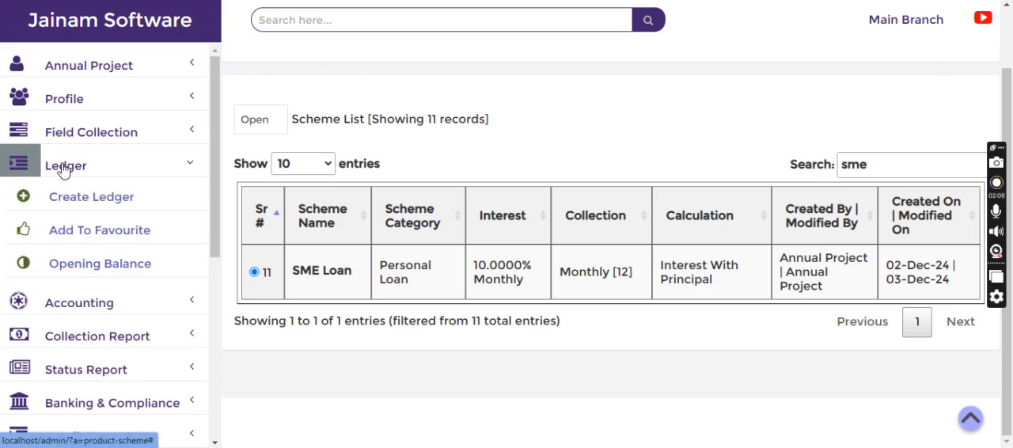
pyautogui.click(92, 238)
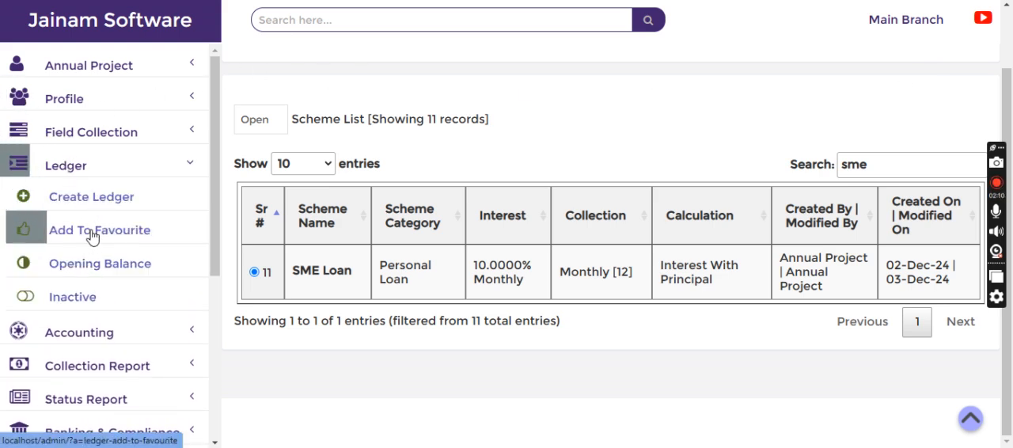
pyautogui.click(329, 135)
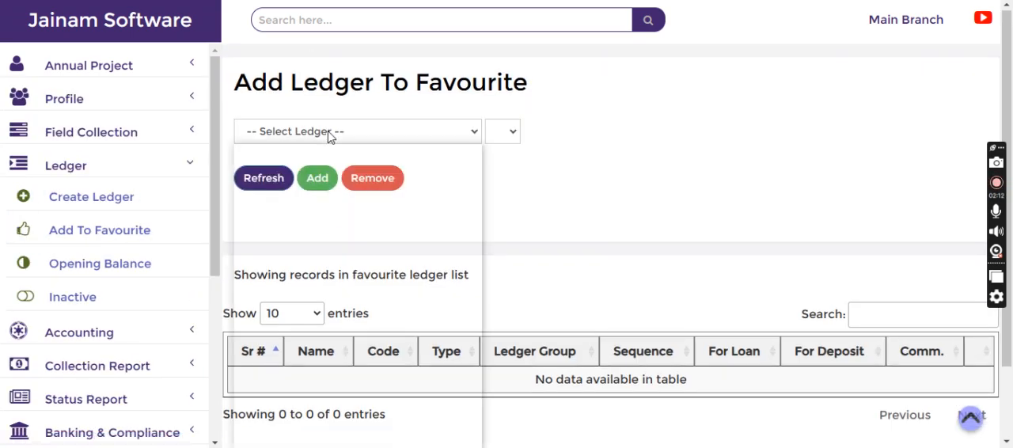
pyautogui.write('insu')
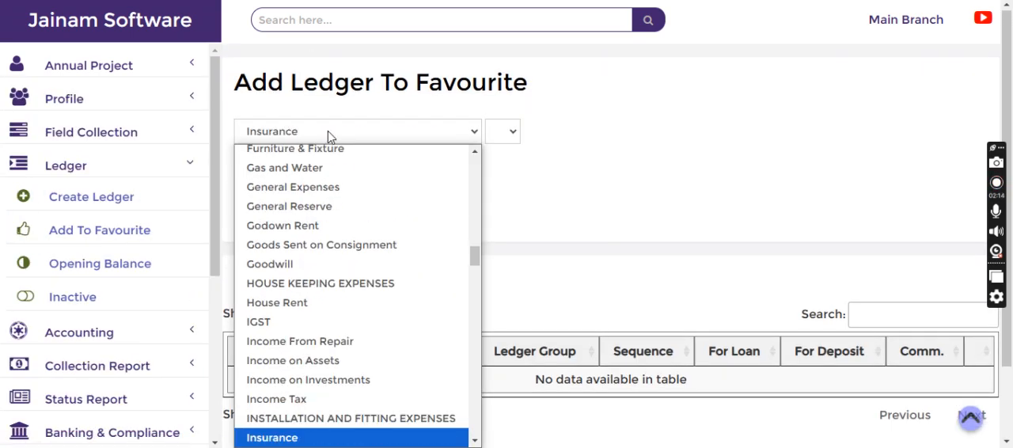
pyautogui.press('Down')
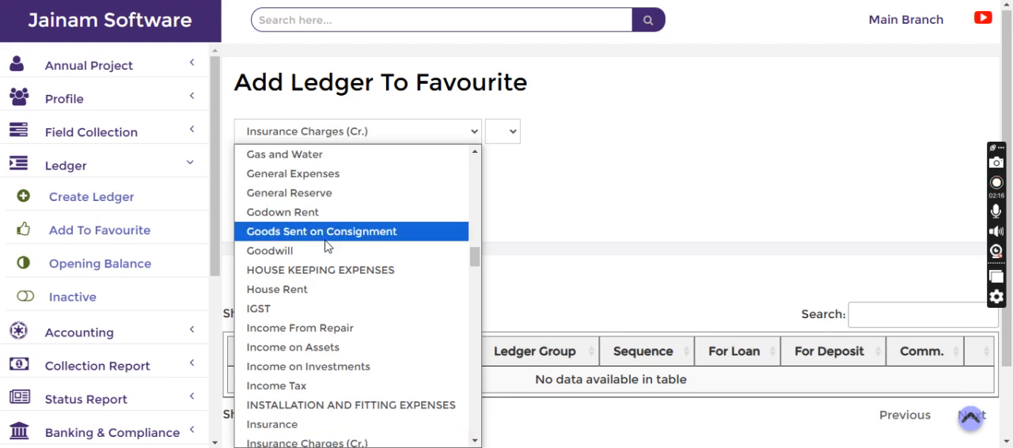
pyautogui.click(340, 437)
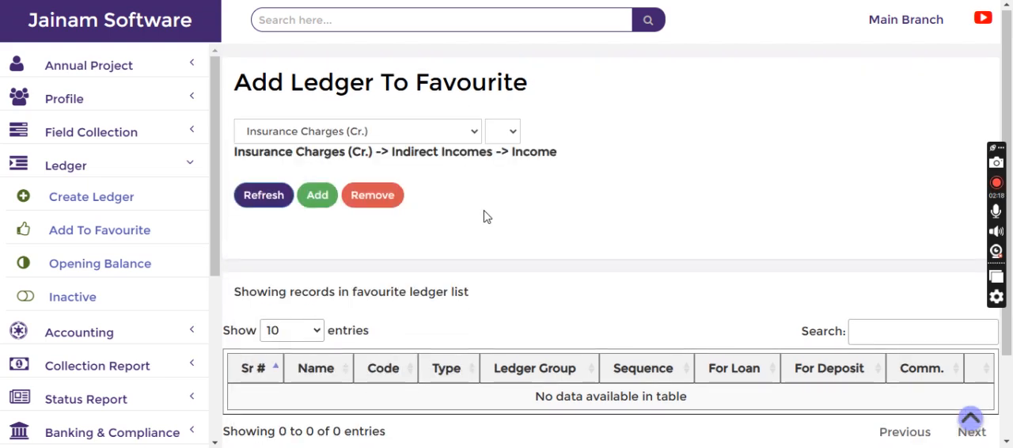
pyautogui.moveTo(394, 156); pyautogui.dragTo(513, 159)
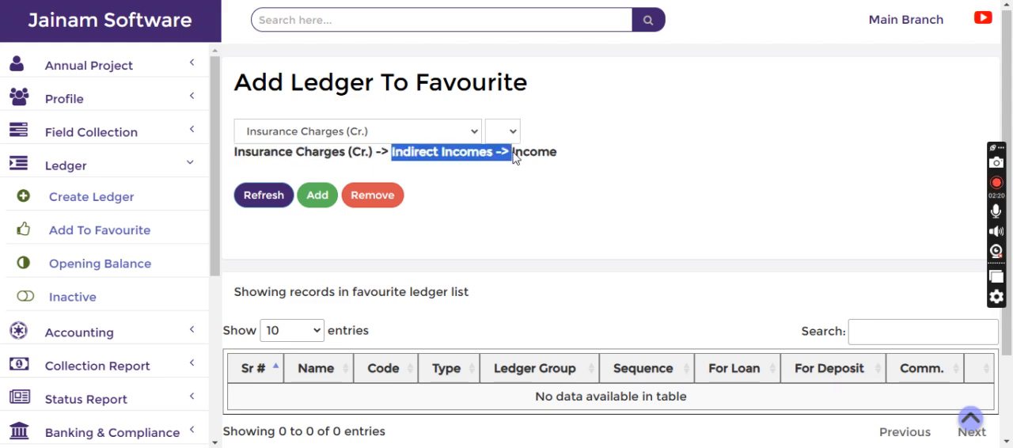
pyautogui.click(455, 182)
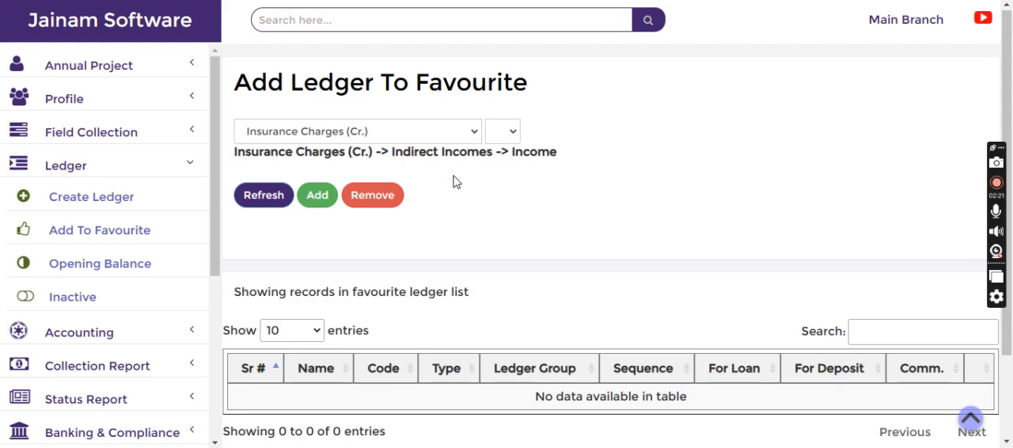
# - Look through the ledgers that can be added to the favourites
pyautogui.click(390, 139)
pyautogui.scroll(-5, 439, 322)
pyautogui.scroll(-5, 440, 324)
pyautogui.click(566, 207)
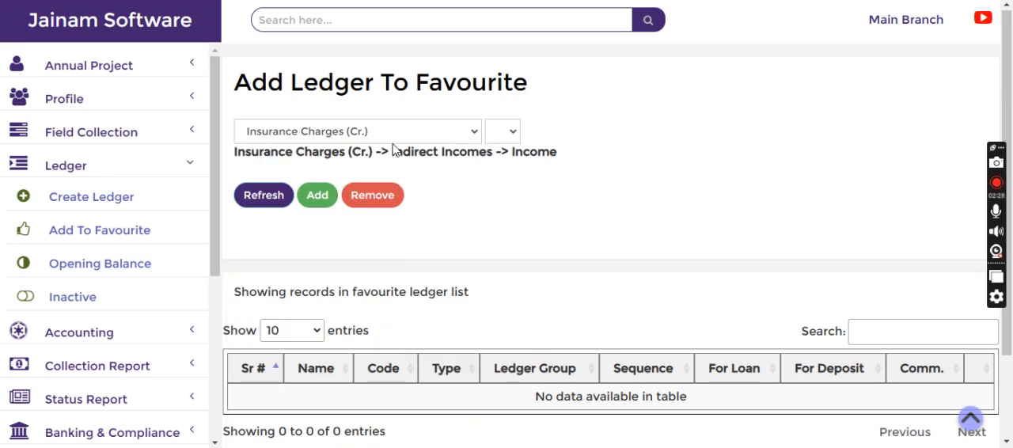
# - Create a ledger named Fee Adhoc under the Indirect Incomes parent group and save it
pyautogui.click(86, 203)
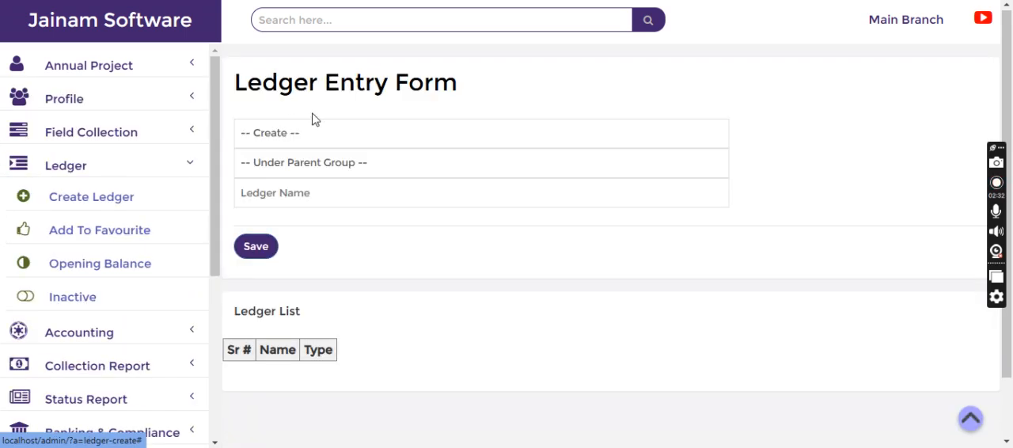
pyautogui.click(312, 132)
pyautogui.click(269, 197)
pyautogui.click(307, 163)
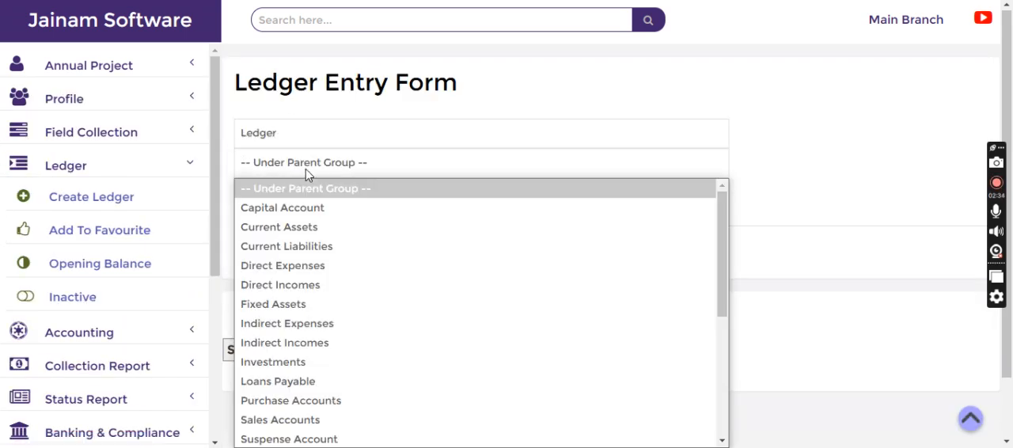
pyautogui.press('i')
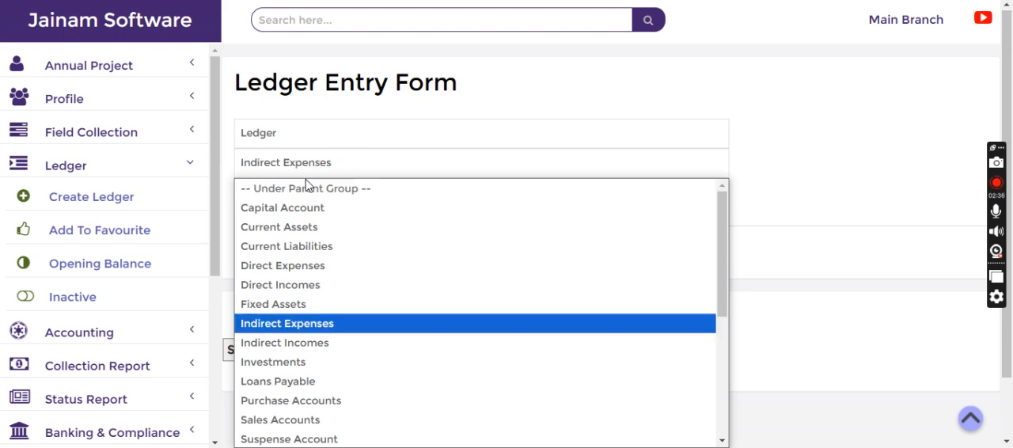
pyautogui.press('i')
pyautogui.press('Return')
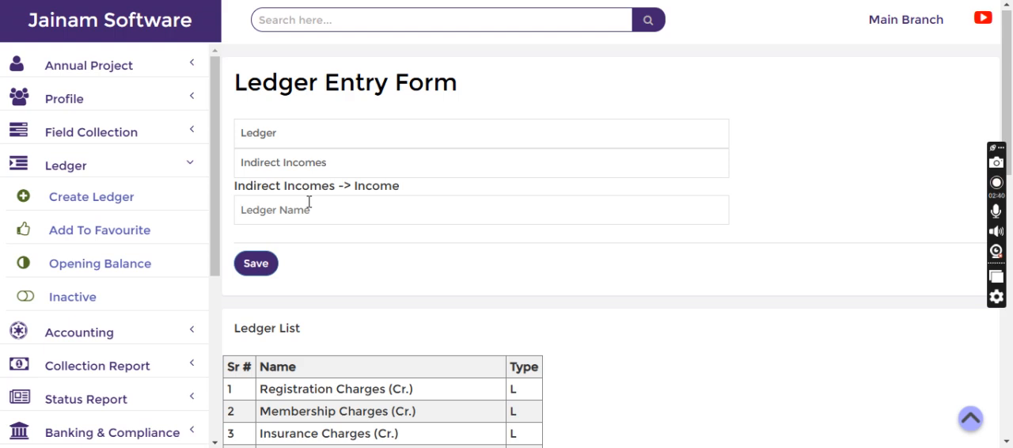
pyautogui.write('Fee Adhoc')
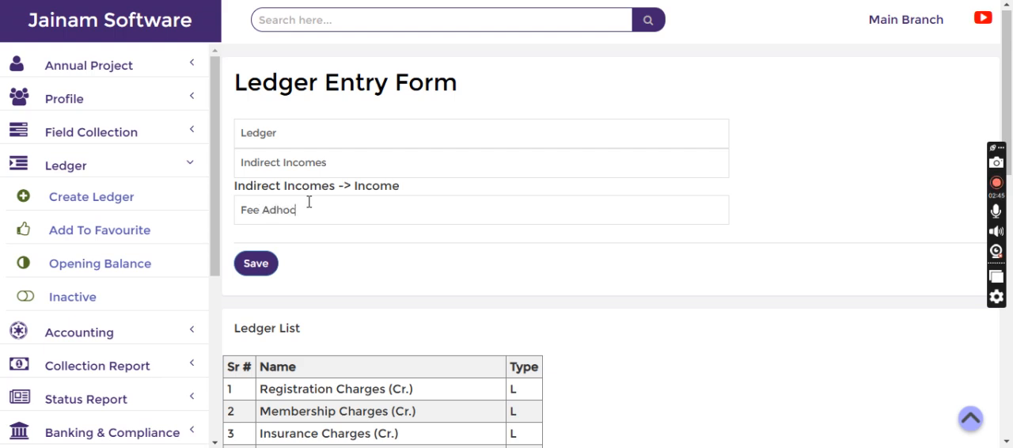
pyautogui.click(247, 269)
# - Find the SME Loan in the product schemes by searching for "sme" and open its ledger configuration
pyautogui.scroll(-3, 209, 318)
pyautogui.scroll(-3, 207, 332)
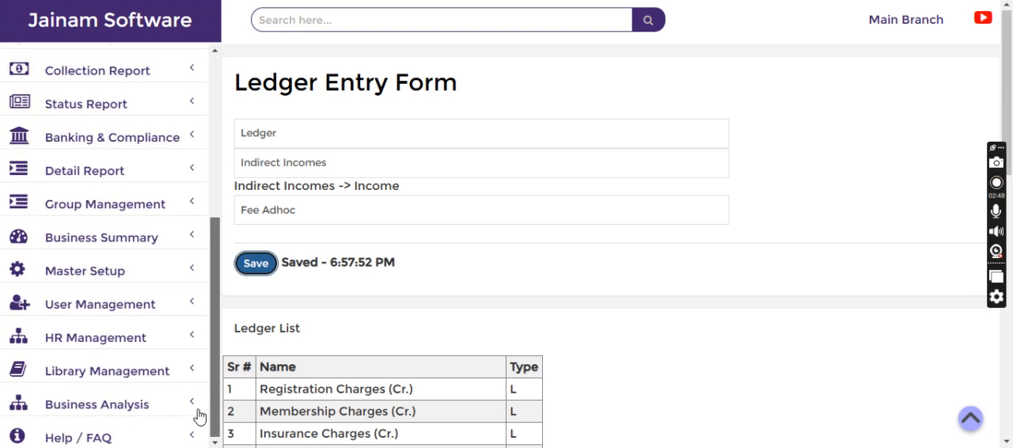
pyautogui.click(80, 280)
pyautogui.scroll(-5, 108, 329)
pyautogui.scroll(-2, 108, 329)
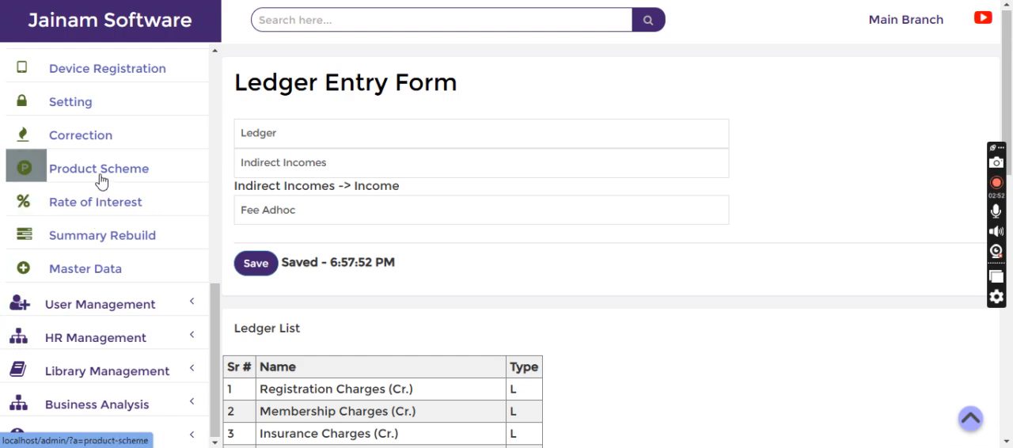
pyautogui.click(101, 181)
pyautogui.click(859, 234)
pyautogui.write('sme')
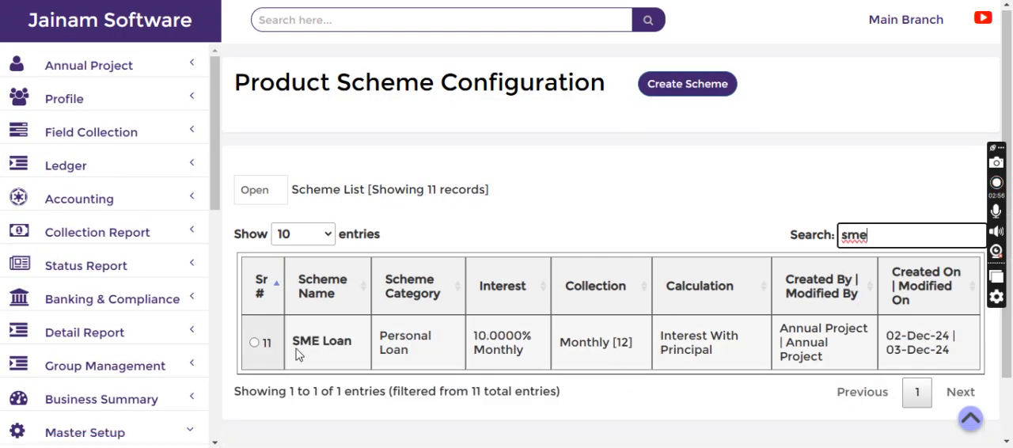
pyautogui.click(255, 342)
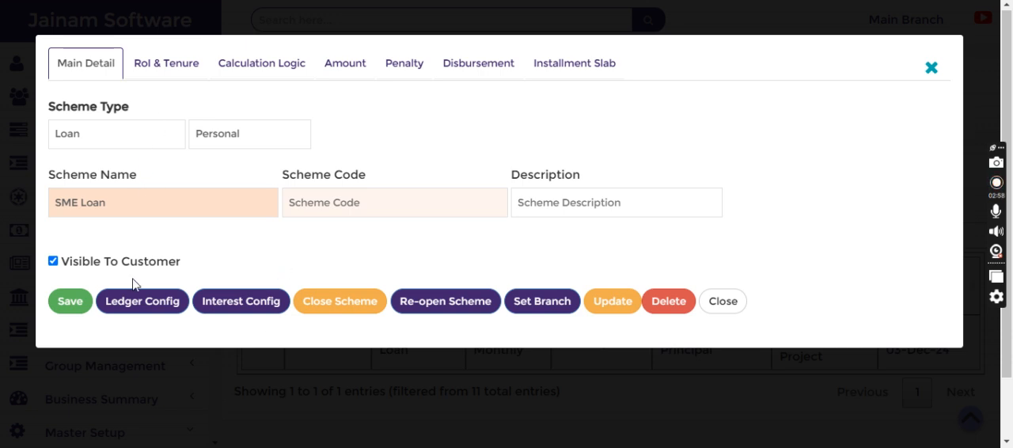
pyautogui.click(135, 305)
# - Add the Fee Adhoc ledger to the SME Loan at 2 @ for loans, applied to the loan installment
pyautogui.click(120, 114)
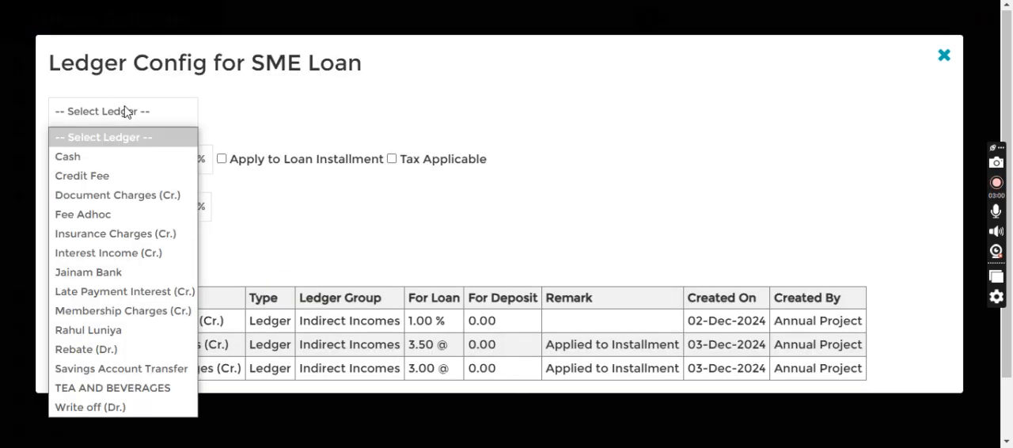
pyautogui.press('f')
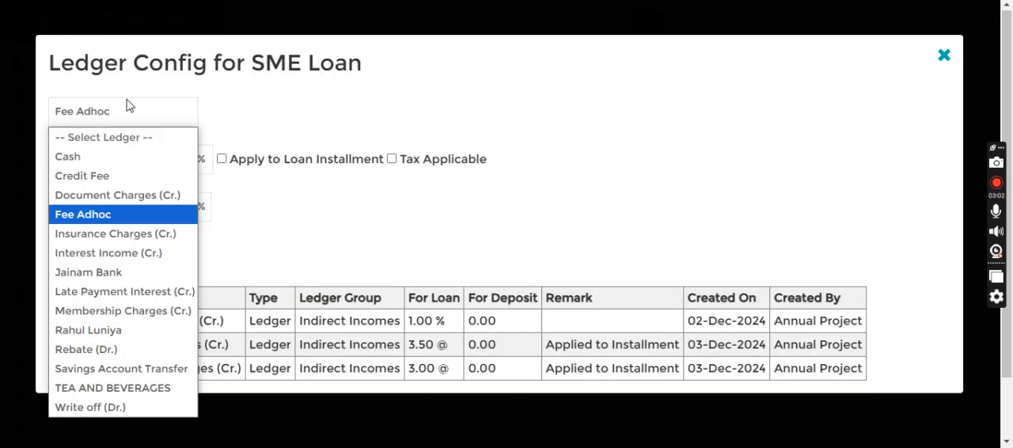
pyautogui.click(121, 214)
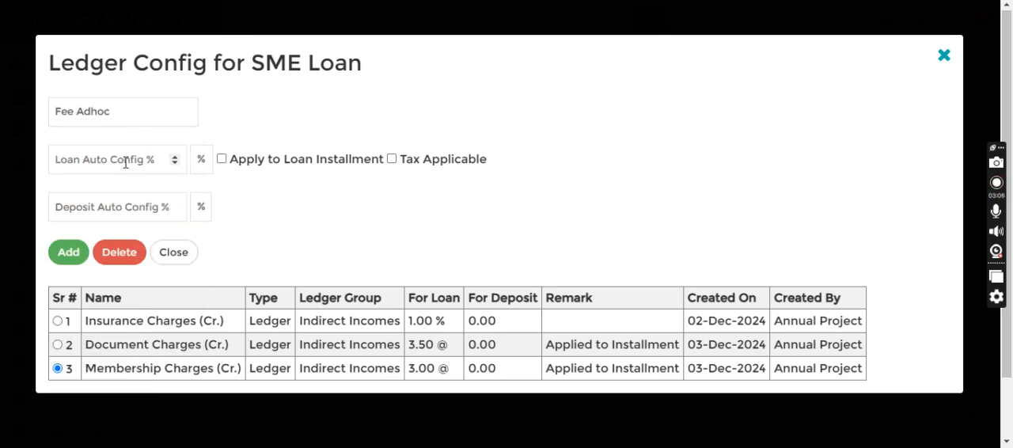
pyautogui.write('2')
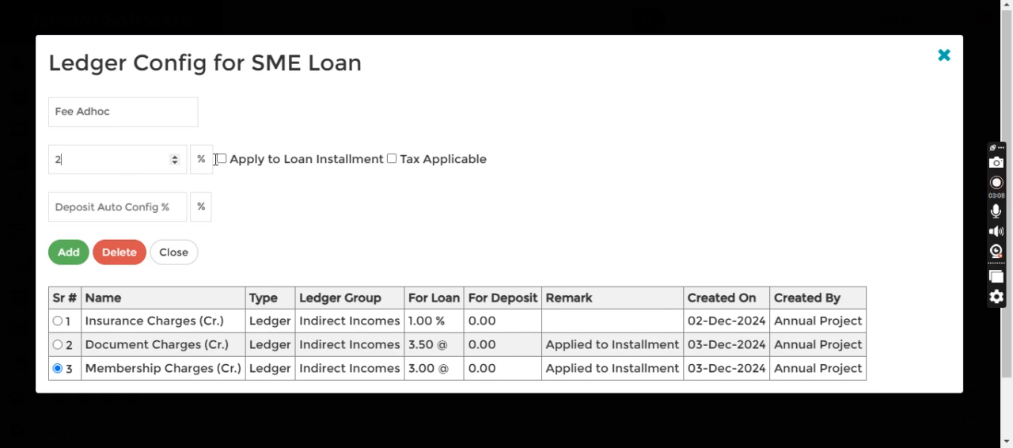
pyautogui.click(202, 160)
pyautogui.click(203, 225)
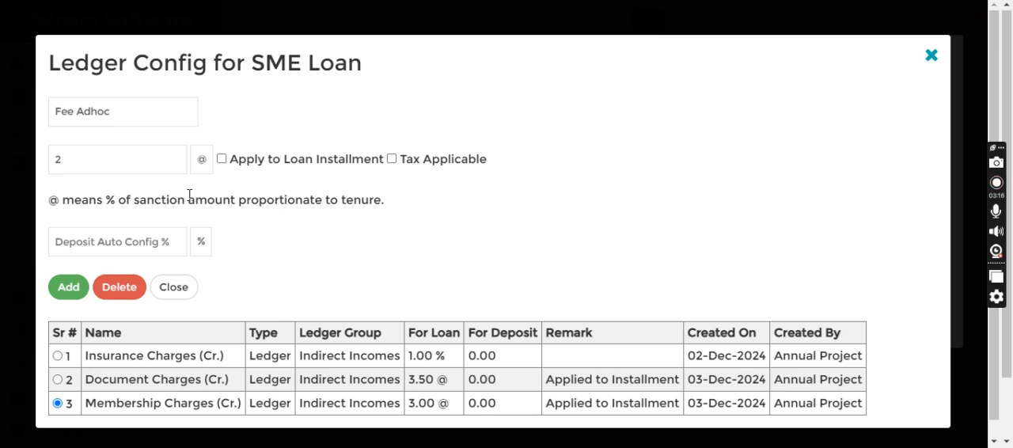
pyautogui.click(222, 159)
pyautogui.click(64, 289)
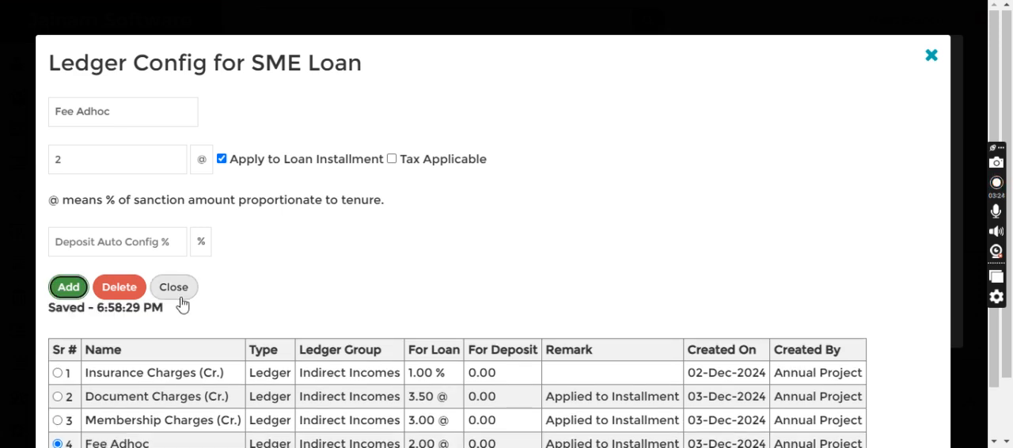
# - Review the loan rates and installment remarks of the SME Loan's configured ledgers, and close the scheme
pyautogui.scroll(-2, 186, 301)
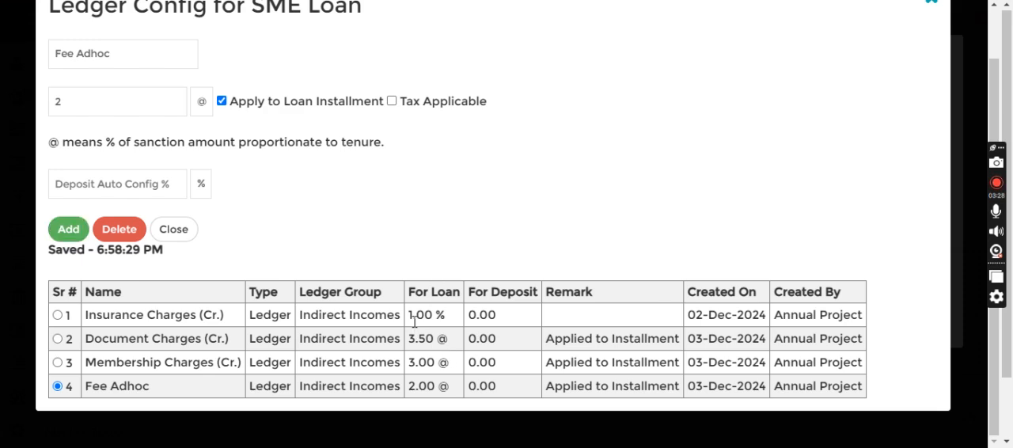
pyautogui.moveTo(408, 316); pyautogui.dragTo(446, 318)
pyautogui.moveTo(413, 336); pyautogui.dragTo(451, 350)
pyautogui.moveTo(544, 340); pyautogui.dragTo(704, 345)
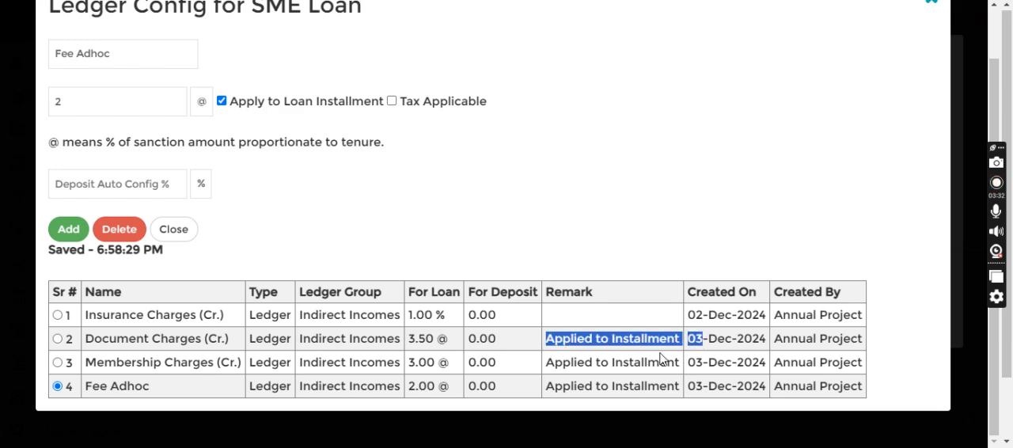
pyautogui.moveTo(409, 364); pyautogui.dragTo(439, 362)
pyautogui.moveTo(630, 363); pyautogui.dragTo(585, 366)
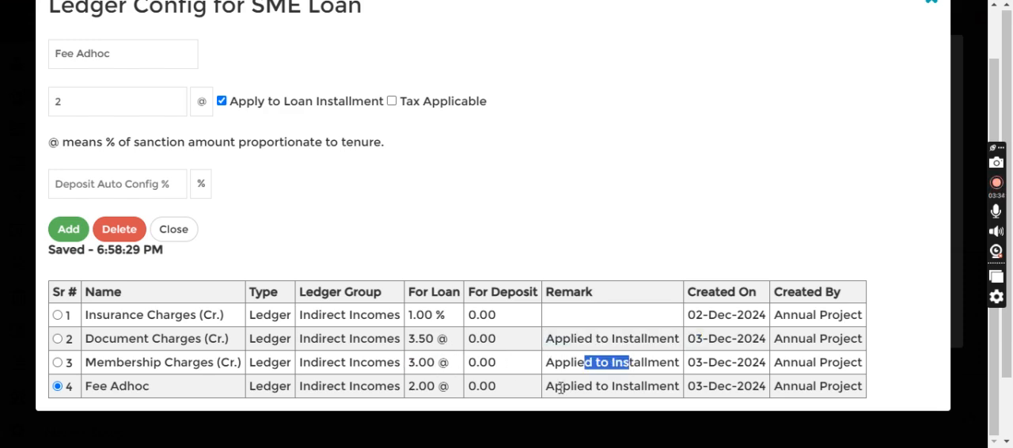
pyautogui.moveTo(412, 389); pyautogui.dragTo(448, 387)
pyautogui.moveTo(577, 387); pyautogui.dragTo(664, 380)
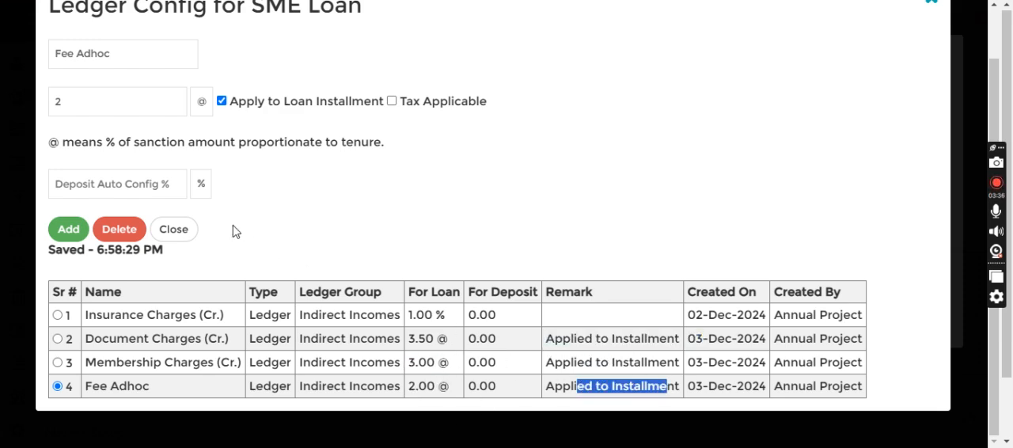
pyautogui.click(174, 229)
pyautogui.click(716, 305)
# - Look up the customer's profile by its number and start a loan entry with the SME Loan scheme
pyautogui.click(421, 14)
pyautogui.write('f-1')
pyautogui.press('Return')
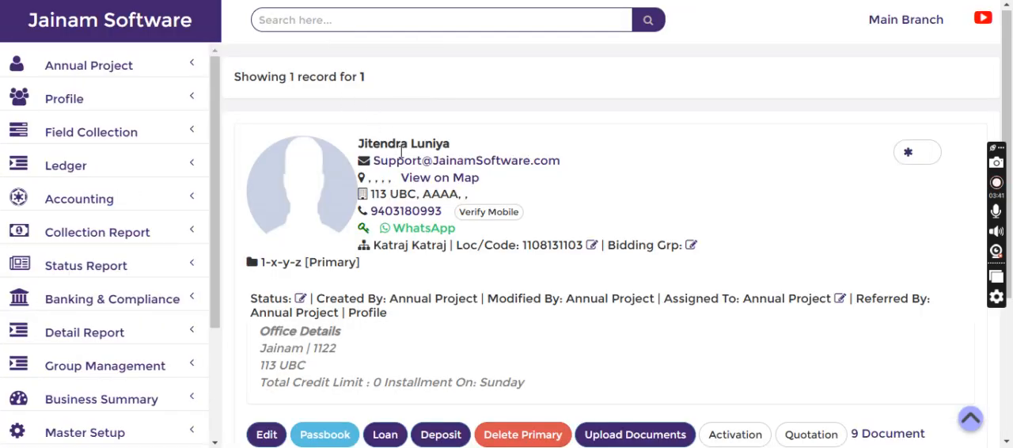
pyautogui.scroll(-3, 388, 195)
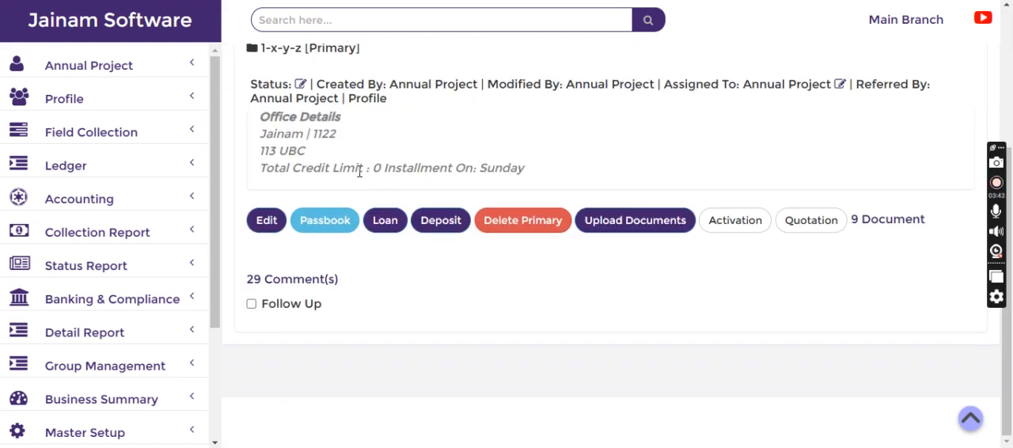
pyautogui.click(380, 220)
pyautogui.click(346, 133)
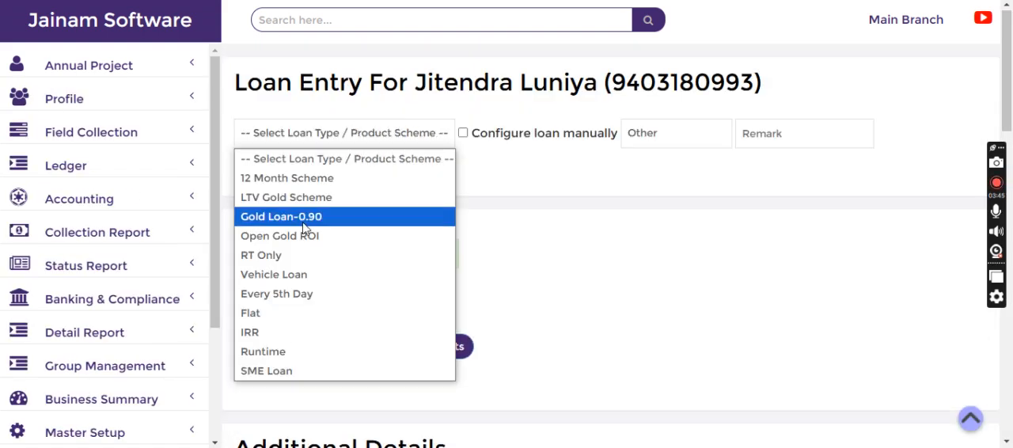
pyautogui.click(271, 371)
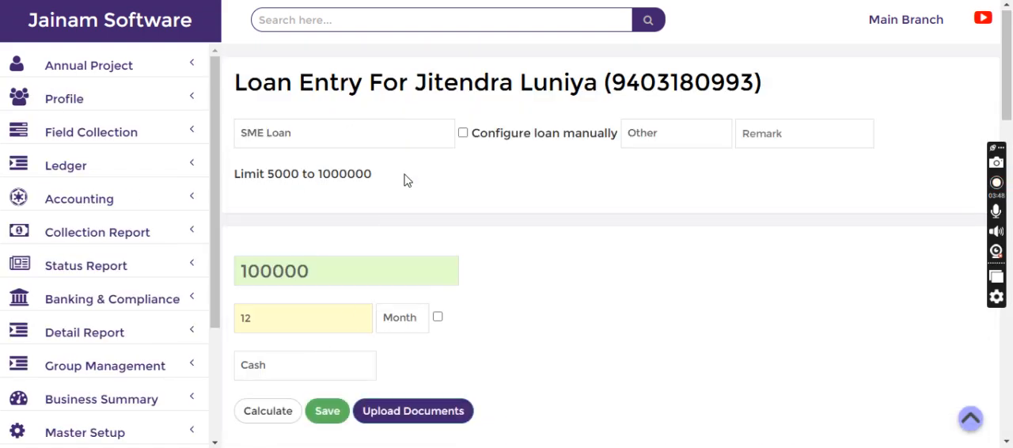
# - Examine the loan entry's fees and charges, comparing each ledger's amount and whether it applies to installments
pyautogui.scroll(-3, 403, 180)
pyautogui.scroll(1, 357, 95)
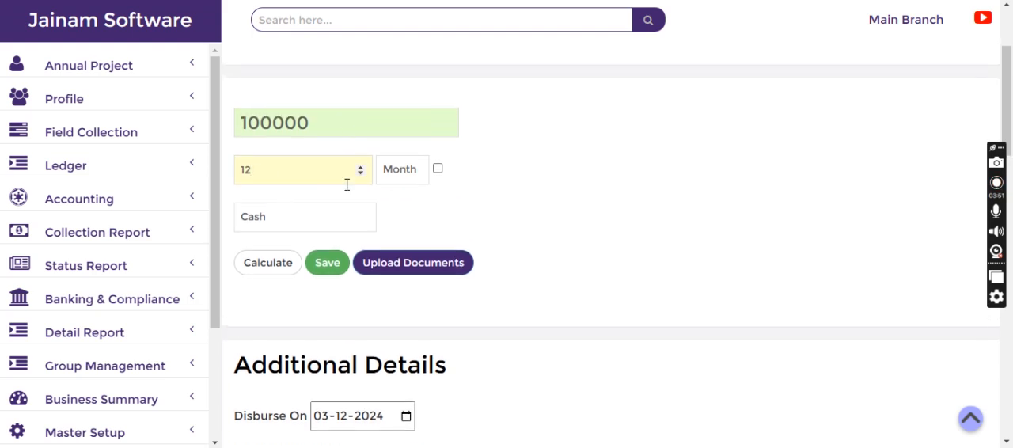
pyautogui.click(491, 162)
pyautogui.scroll(-8, 491, 162)
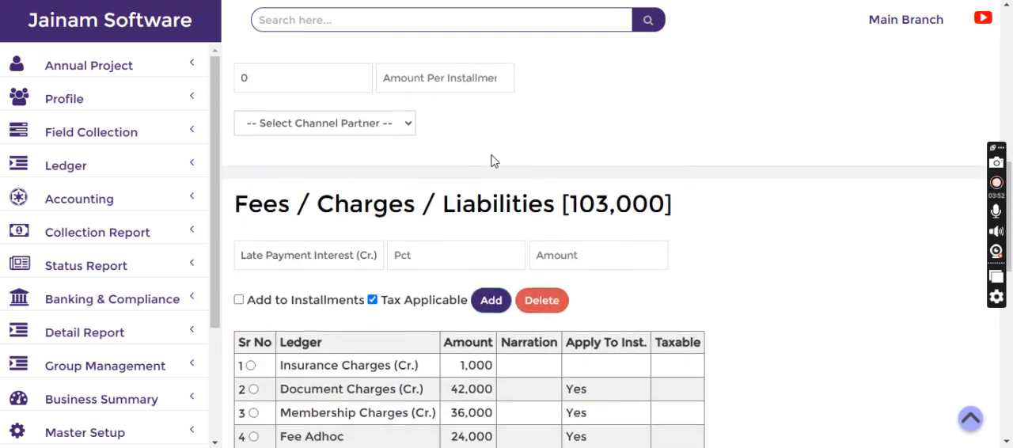
pyautogui.moveTo(457, 245); pyautogui.dragTo(497, 245)
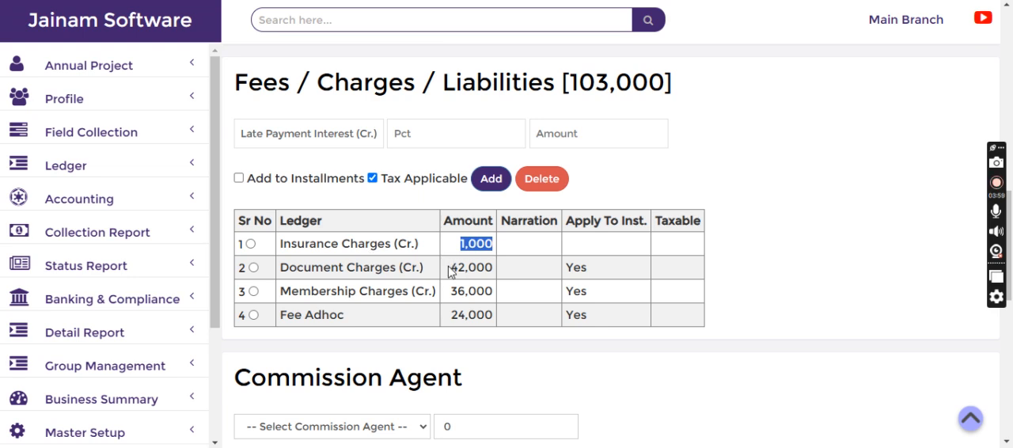
pyautogui.moveTo(453, 267); pyautogui.dragTo(499, 269)
pyautogui.moveTo(451, 315); pyautogui.dragTo(499, 315)
pyautogui.click(485, 276)
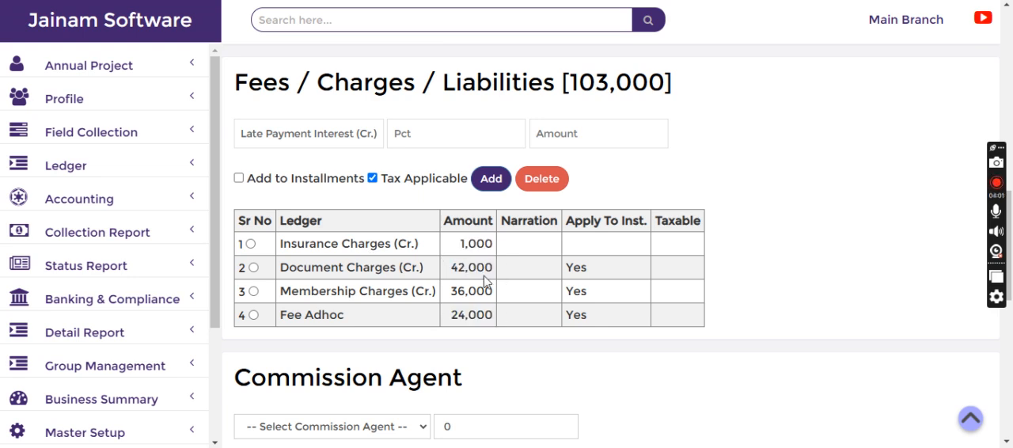
pyautogui.moveTo(582, 270); pyautogui.dragTo(582, 294)
pyautogui.click(585, 311)
pyautogui.moveTo(450, 268); pyautogui.dragTo(507, 277)
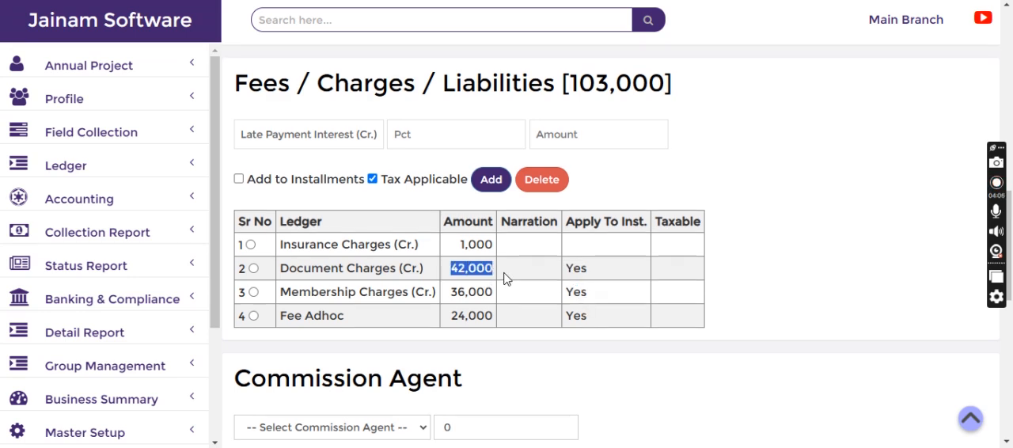
# - Set the loan tenure to 10 months and check the amounts of the installment-based charges
pyautogui.scroll(-10, 501, 278)
pyautogui.scroll(2, 507, 269)
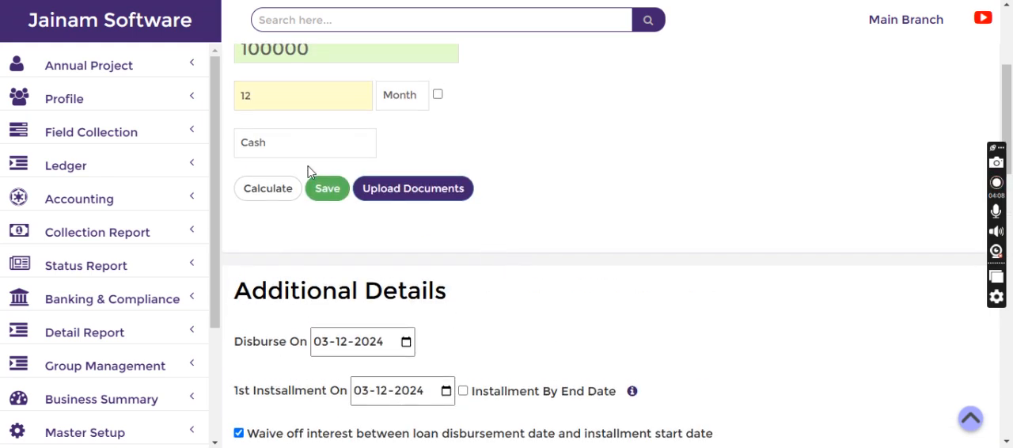
pyautogui.moveTo(265, 99); pyautogui.dragTo(225, 99)
pyautogui.press('BackSpace')
pyautogui.write('0')
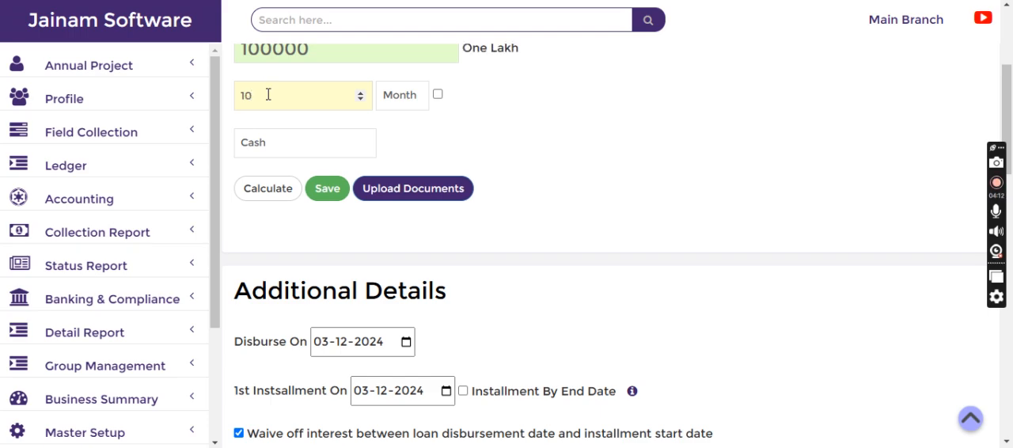
pyautogui.scroll(-8, 489, 115)
pyautogui.moveTo(450, 125); pyautogui.dragTo(490, 117)
pyautogui.moveTo(448, 143); pyautogui.dragTo(492, 143)
pyautogui.moveTo(451, 168); pyautogui.dragTo(497, 166)
# - Change the tenure unit to Week and check the amounts of the charges applied to installments
pyautogui.scroll(3, 522, 174)
pyautogui.scroll(5, 530, 184)
pyautogui.click(403, 176)
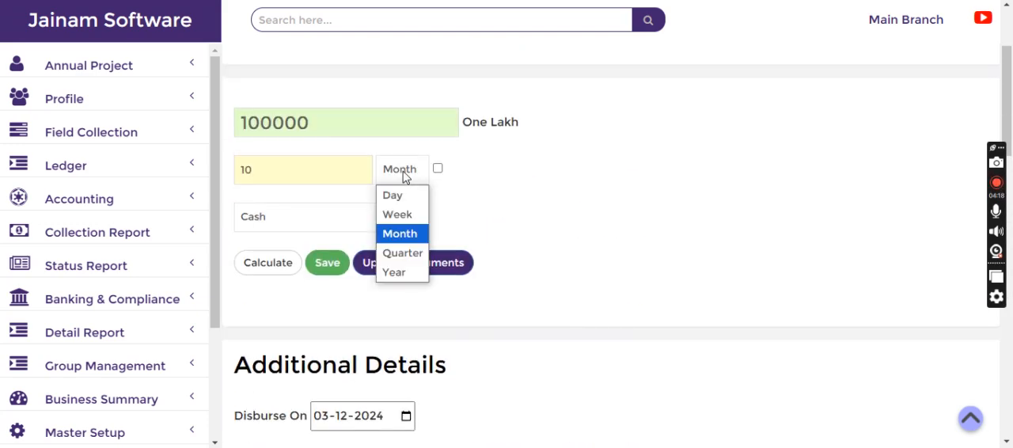
pyautogui.click(403, 214)
pyautogui.scroll(-8, 481, 200)
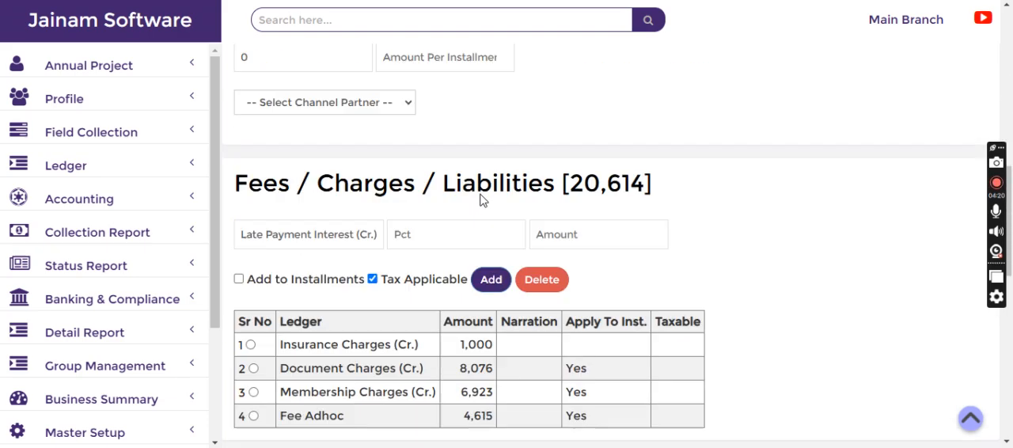
pyautogui.moveTo(458, 267); pyautogui.dragTo(516, 311)
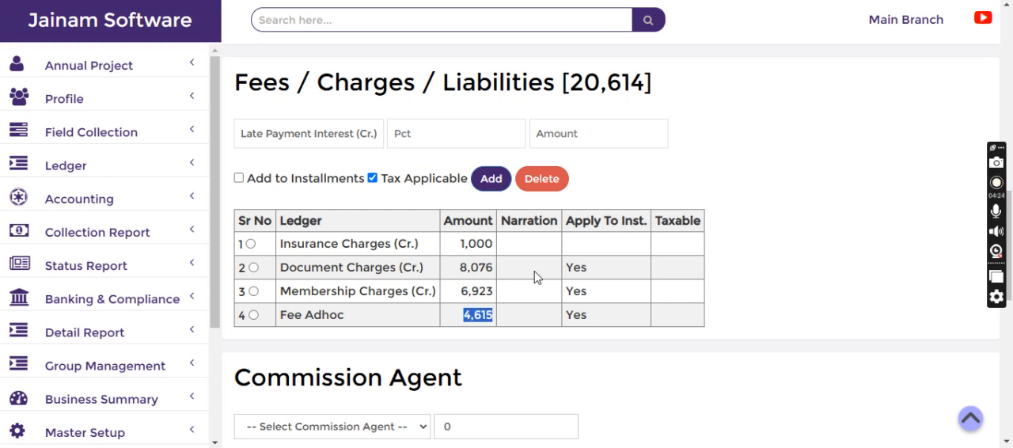
pyautogui.scroll(12, 534, 276)
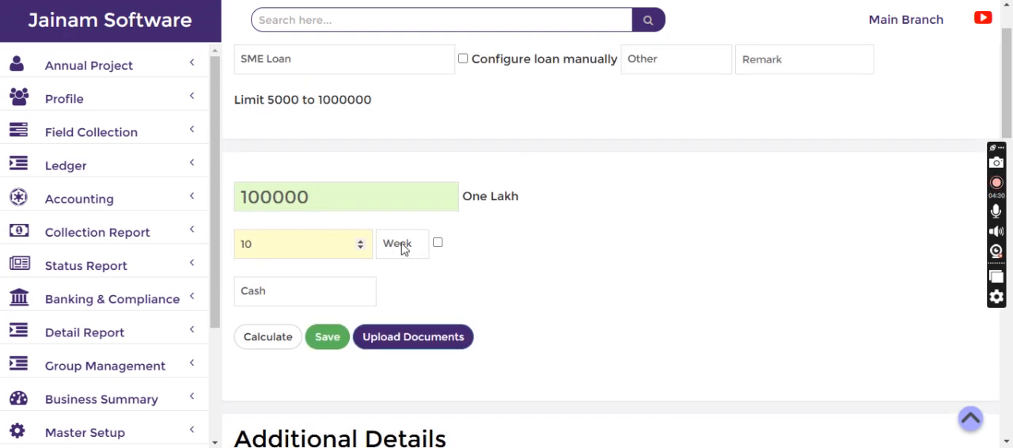
# - Calculate the 100000 loan over 10 weeks and check the net amount payable to the borrower
pyautogui.scroll(-1, 526, 277)
pyautogui.click(265, 266)
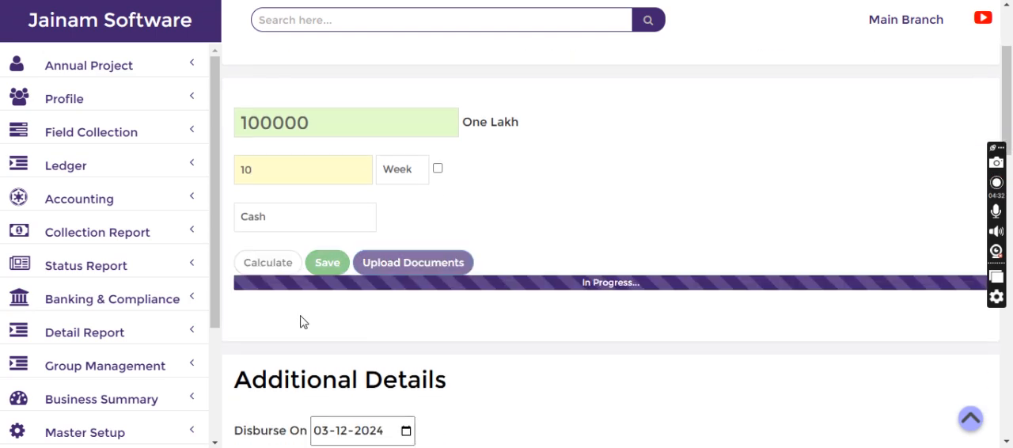
pyautogui.moveTo(340, 309); pyautogui.dragTo(377, 310)
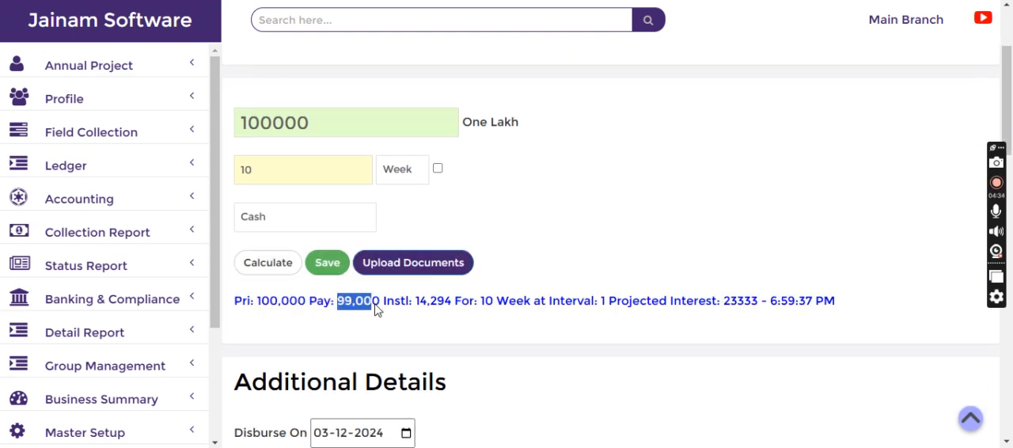
pyautogui.click(369, 331)
# - Compare the upfront insurance charge with the document and membership charges that are applied to installments
pyautogui.scroll(-3, 371, 330)
pyautogui.scroll(-5, 371, 330)
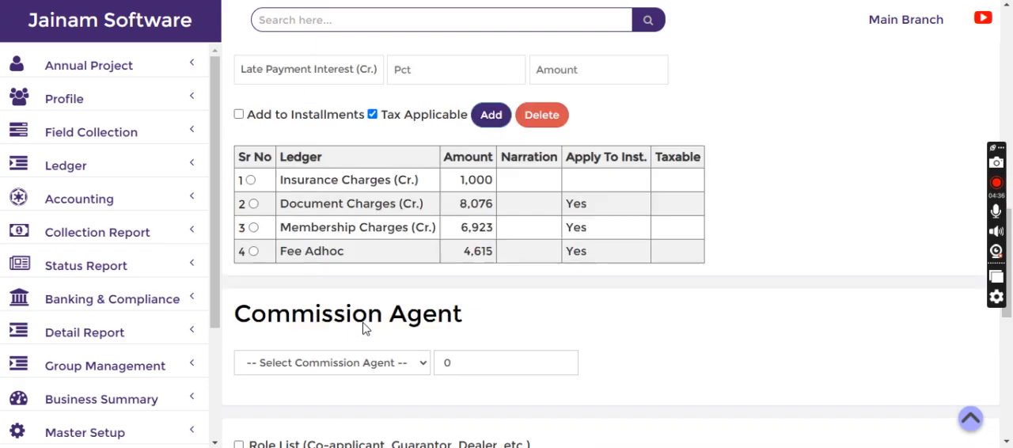
pyautogui.moveTo(457, 117); pyautogui.dragTo(491, 116)
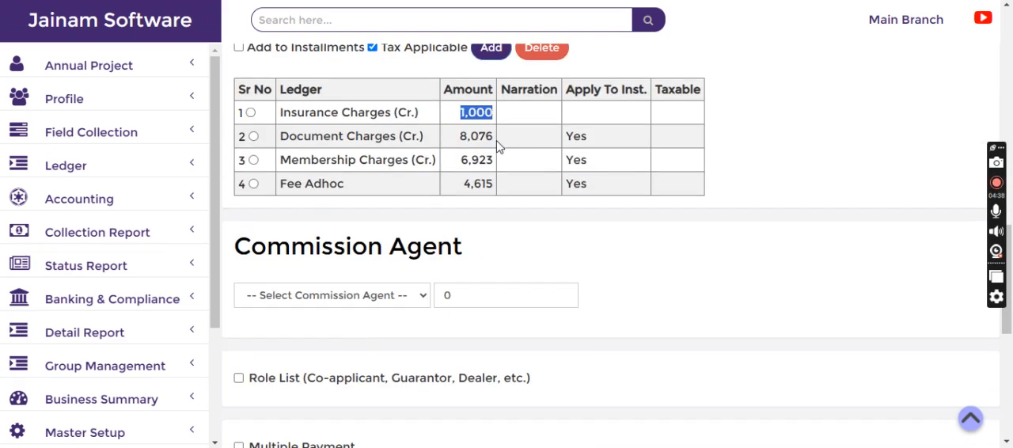
pyautogui.moveTo(457, 142); pyautogui.dragTo(506, 141)
pyautogui.moveTo(459, 160); pyautogui.dragTo(522, 156)
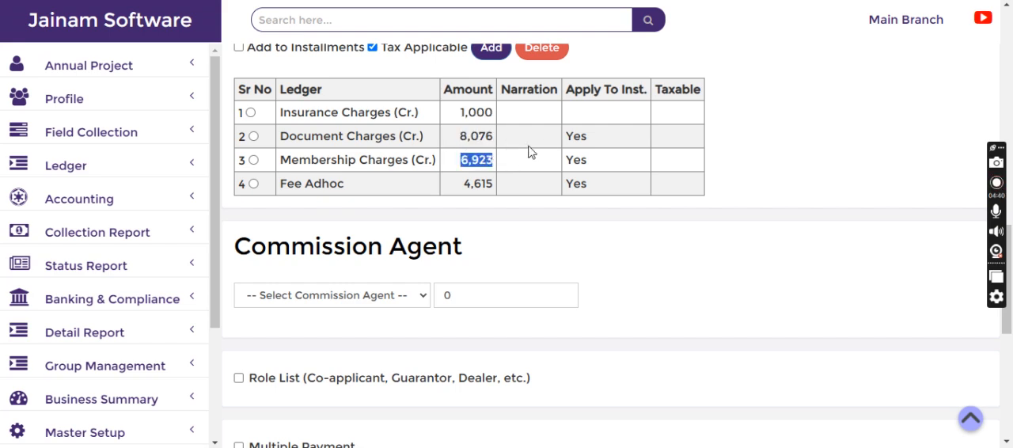
pyautogui.moveTo(564, 136); pyautogui.dragTo(588, 160)
# - Save the SME Loan entry and note the loan number assigned to it
pyautogui.scroll(10, 607, 230)
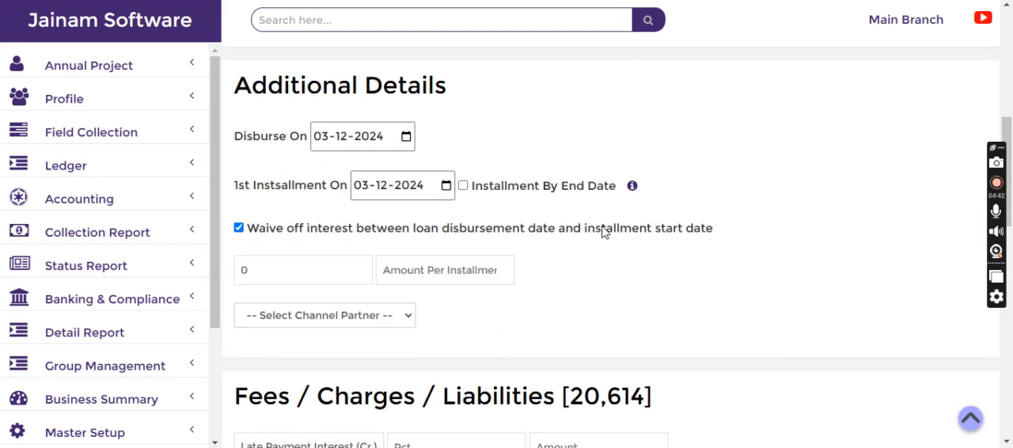
pyautogui.click(327, 191)
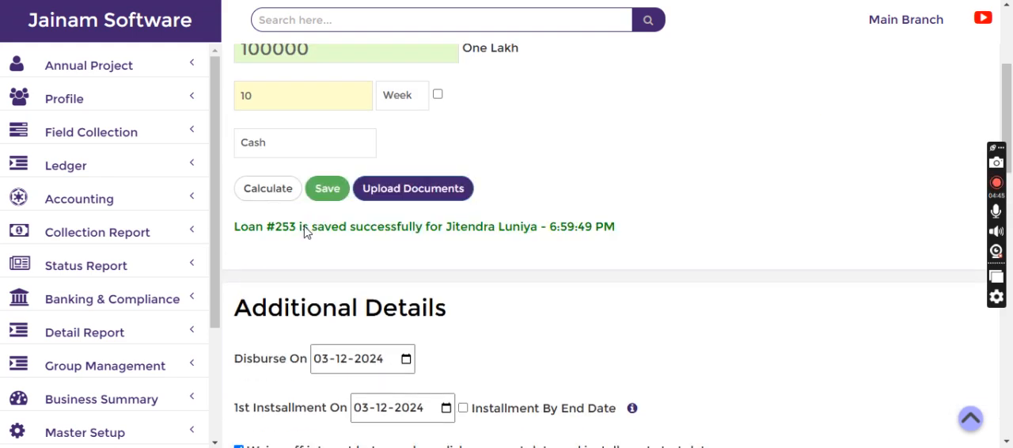
pyautogui.moveTo(267, 228); pyautogui.dragTo(332, 237)
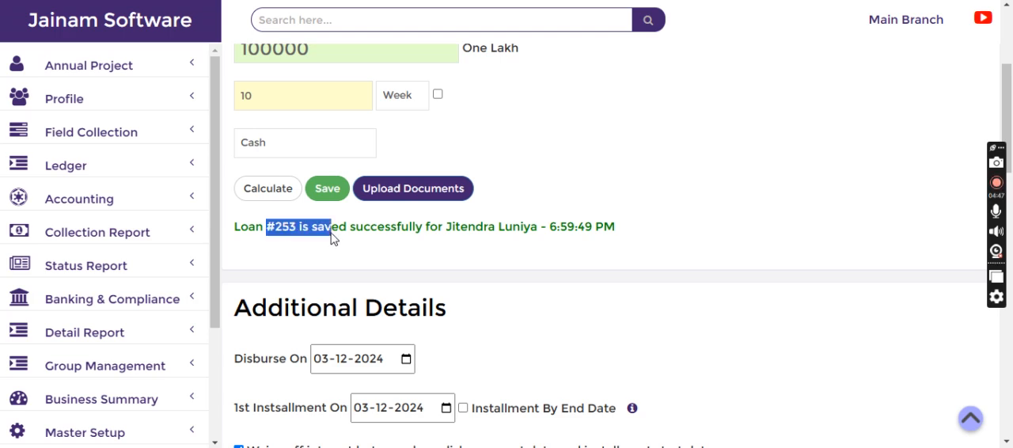
# - Look up the newly saved loan by its loan number
pyautogui.click(327, 18)
pyautogui.write('253')
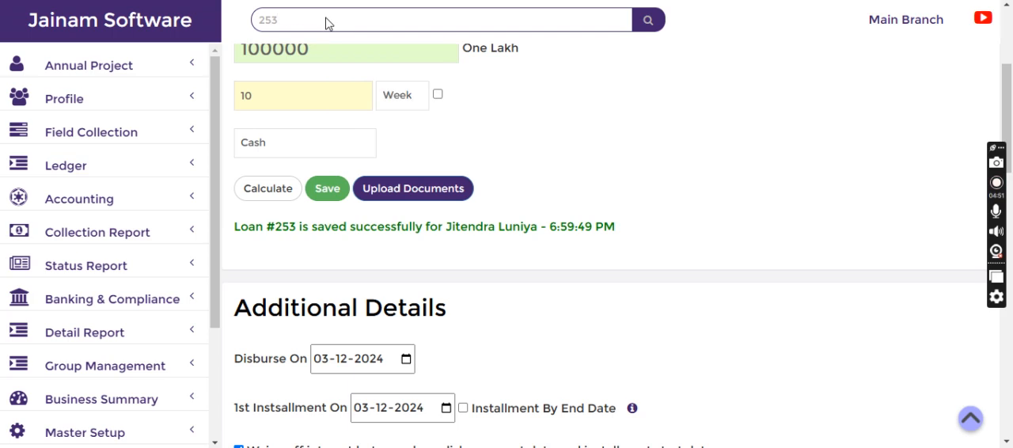
pyautogui.press('Return')
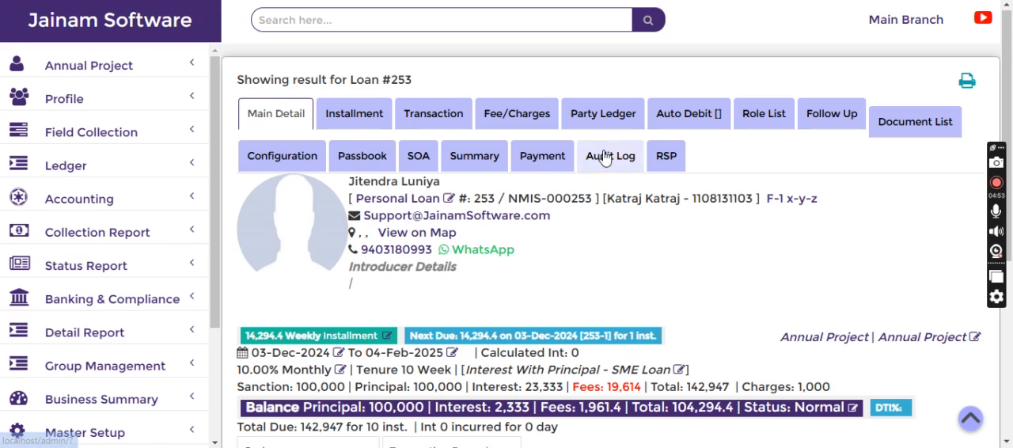
# - View the loan's payment records and check the amount disbursed to the borrower
pyautogui.click(529, 154)
pyautogui.scroll(-2, 511, 317)
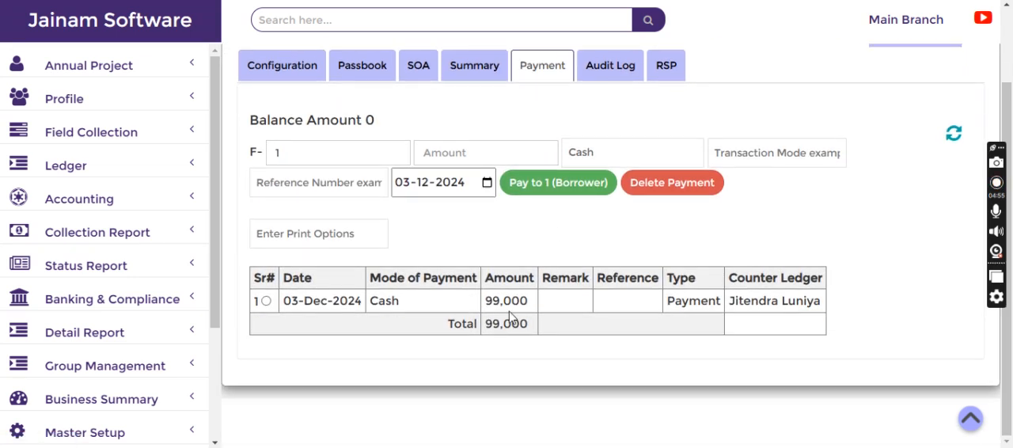
pyautogui.doubleClick(492, 300)
pyautogui.click(563, 247)
# - Review the insurance charge in the loan's transaction statement and open the disbursement charge details
pyautogui.scroll(2, 546, 244)
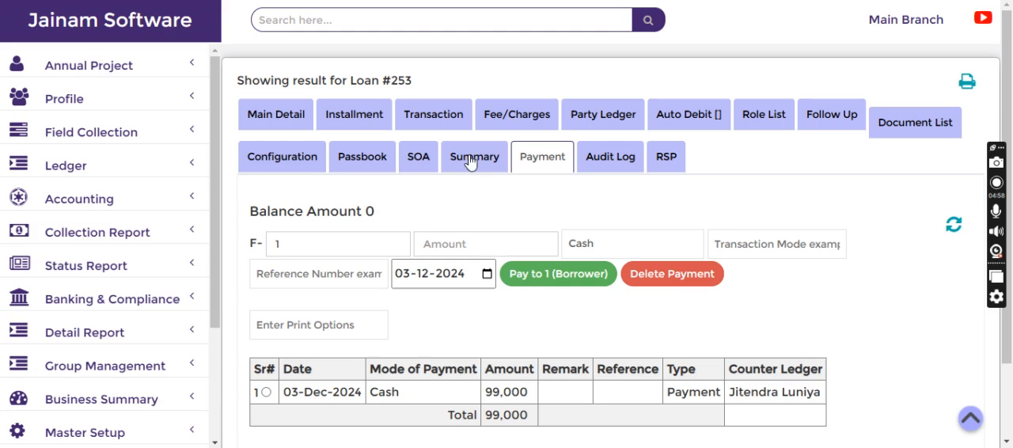
pyautogui.click(425, 115)
pyautogui.scroll(-2, 444, 277)
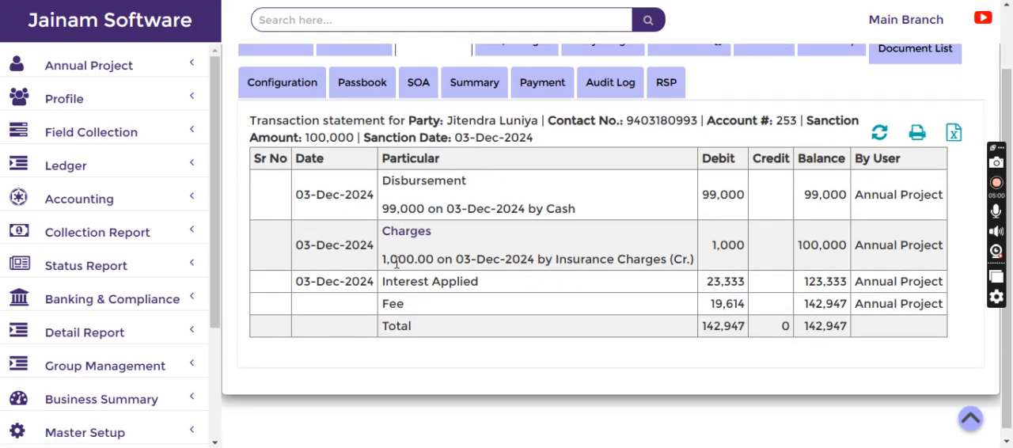
pyautogui.doubleClick(382, 259)
pyautogui.click(408, 234)
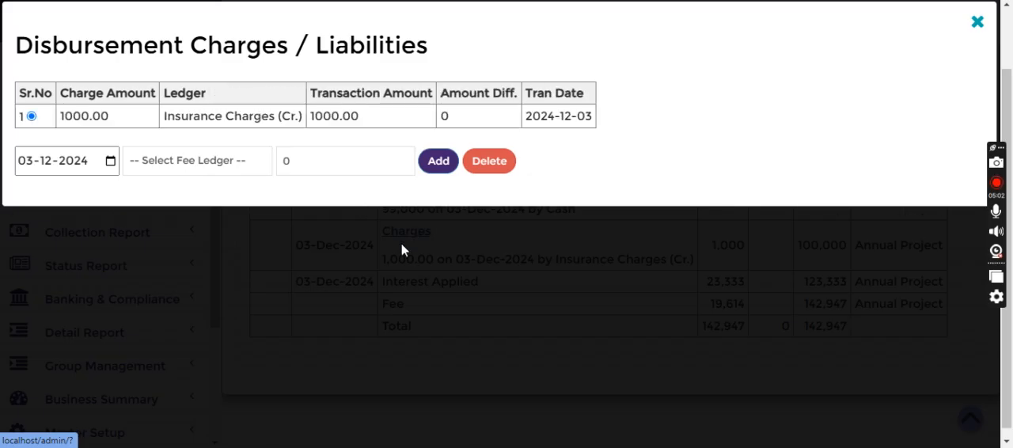